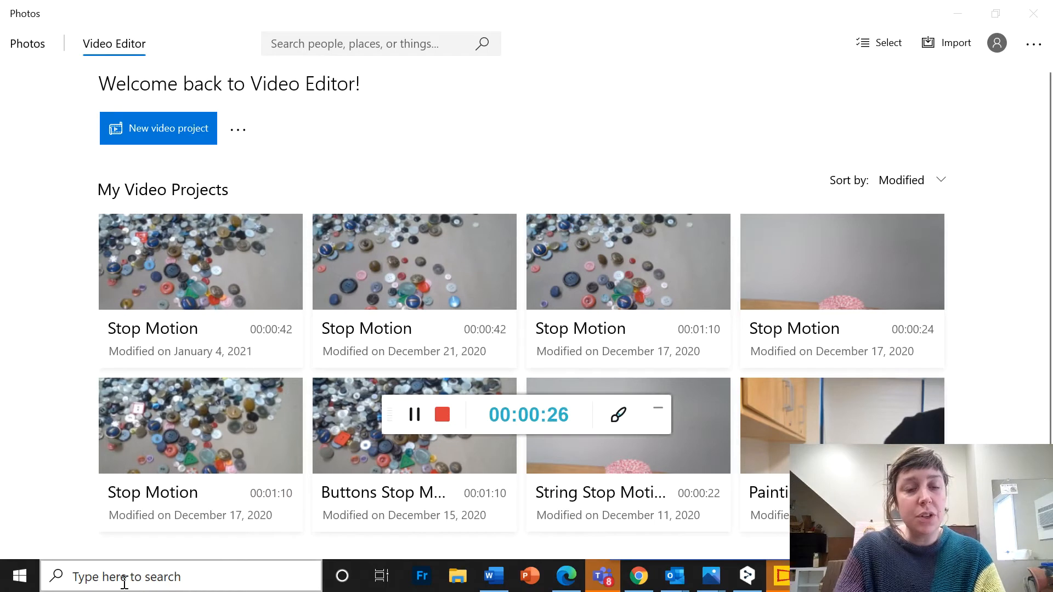
# Search the computer for "video" and open the Video Editor app.
pyautogui.click(142, 577)
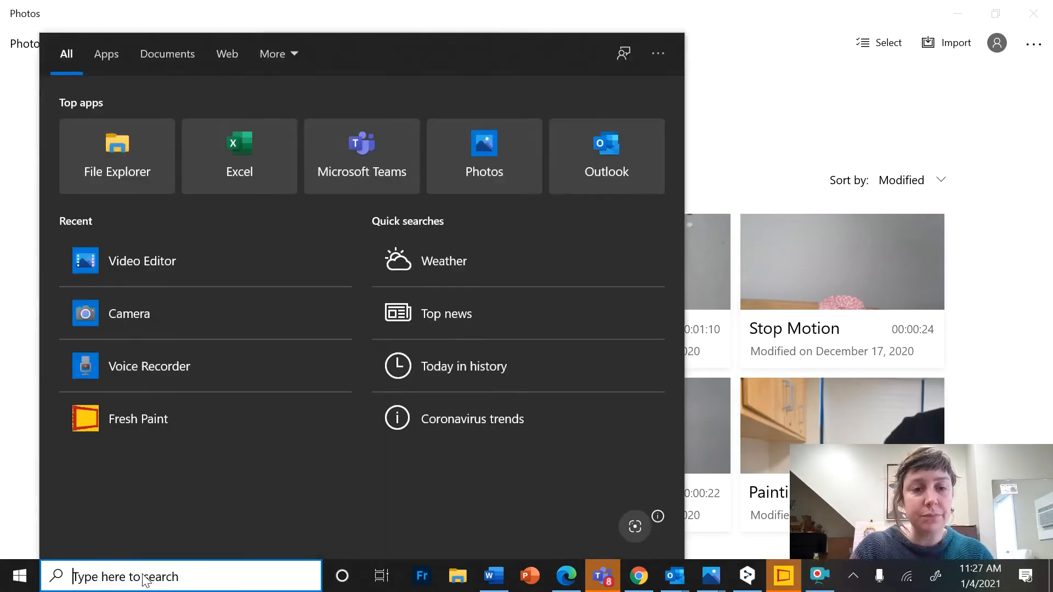
pyautogui.write('video')
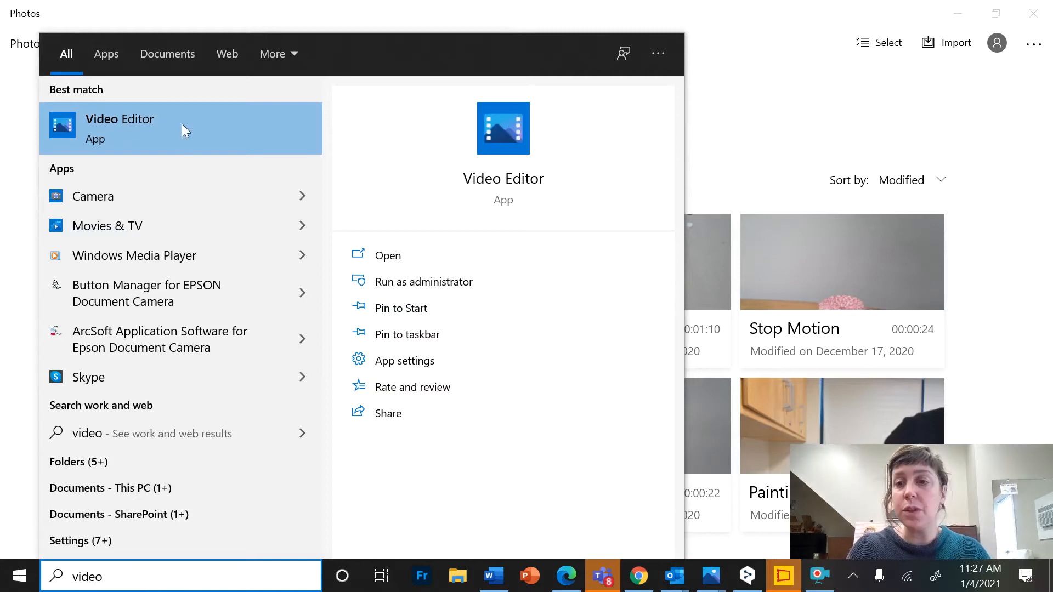
pyautogui.click(144, 125)
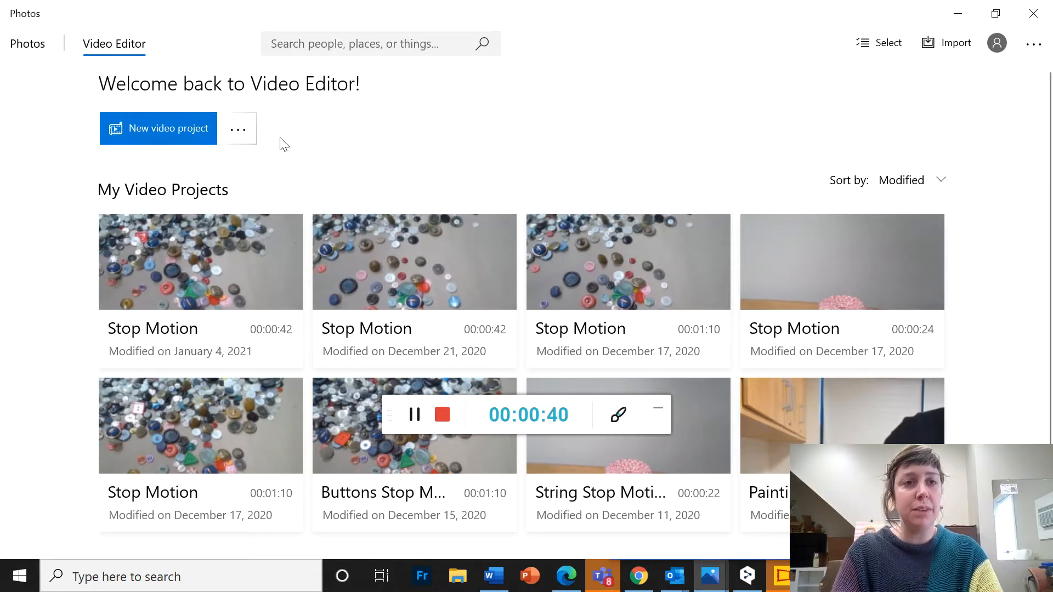
# Create a new video project named "Mastermind Stop Motion".
pyautogui.click(179, 133)
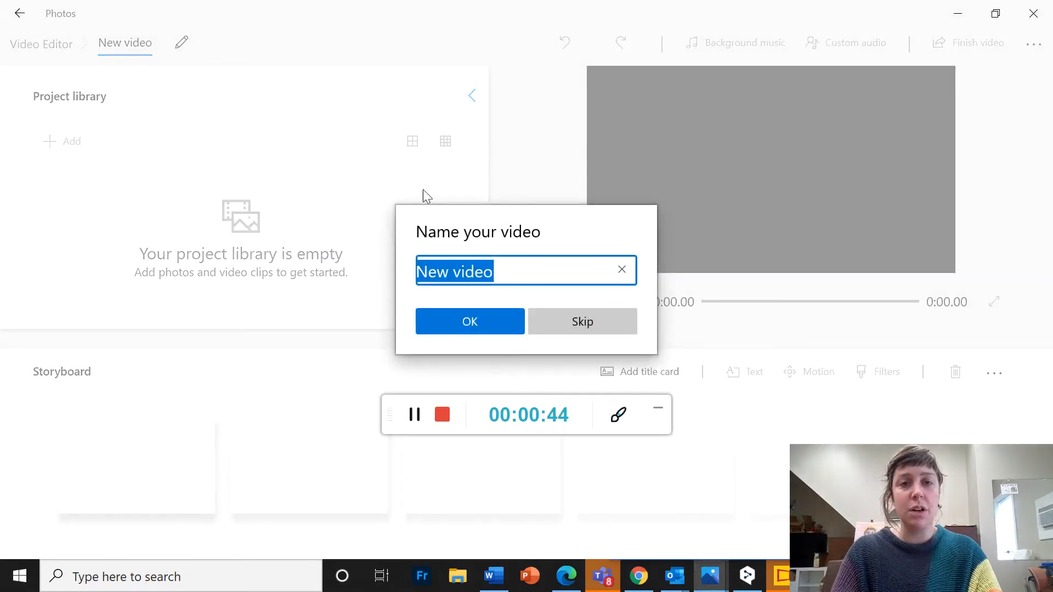
pyautogui.write('Master')
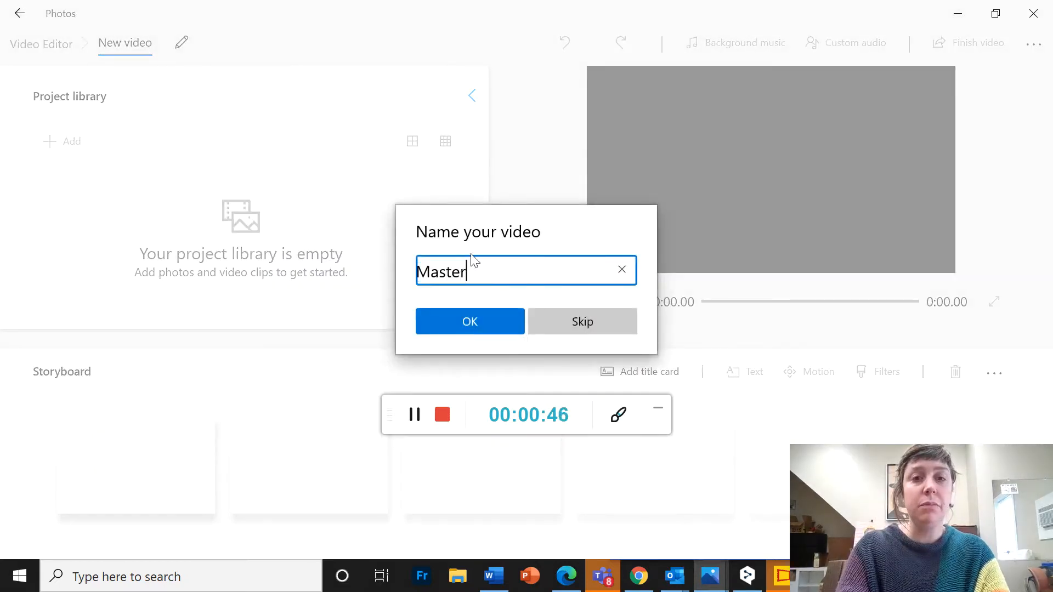
pyautogui.write('mind Stop ')
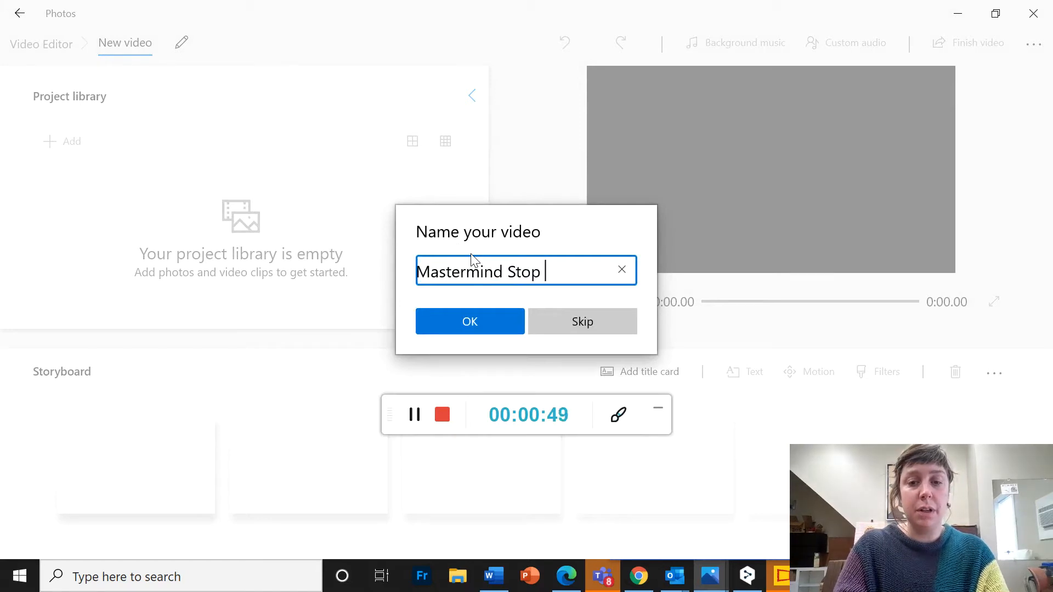
pyautogui.write('Motion')
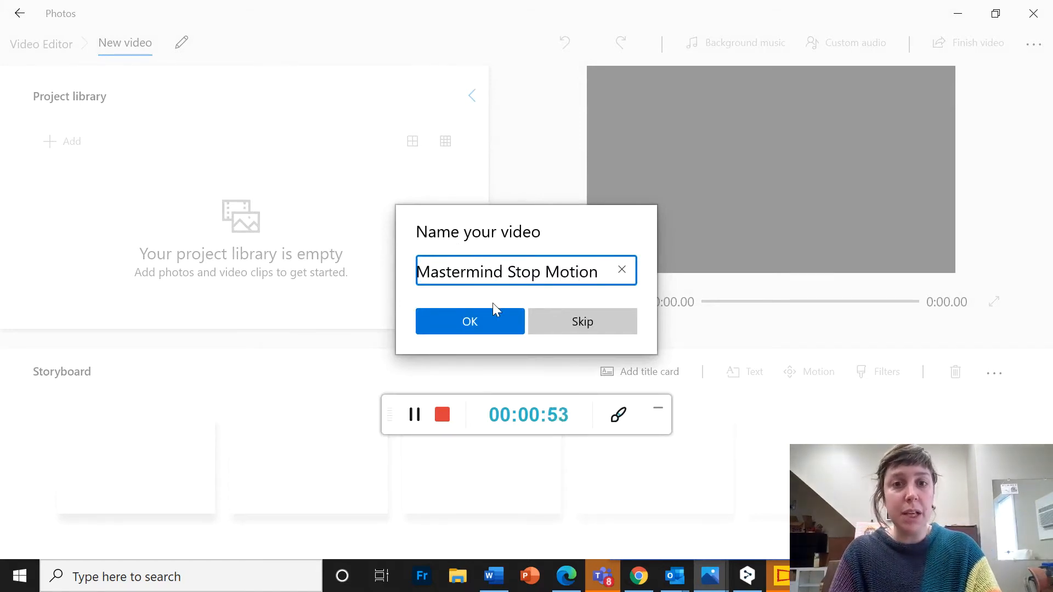
pyautogui.click(495, 318)
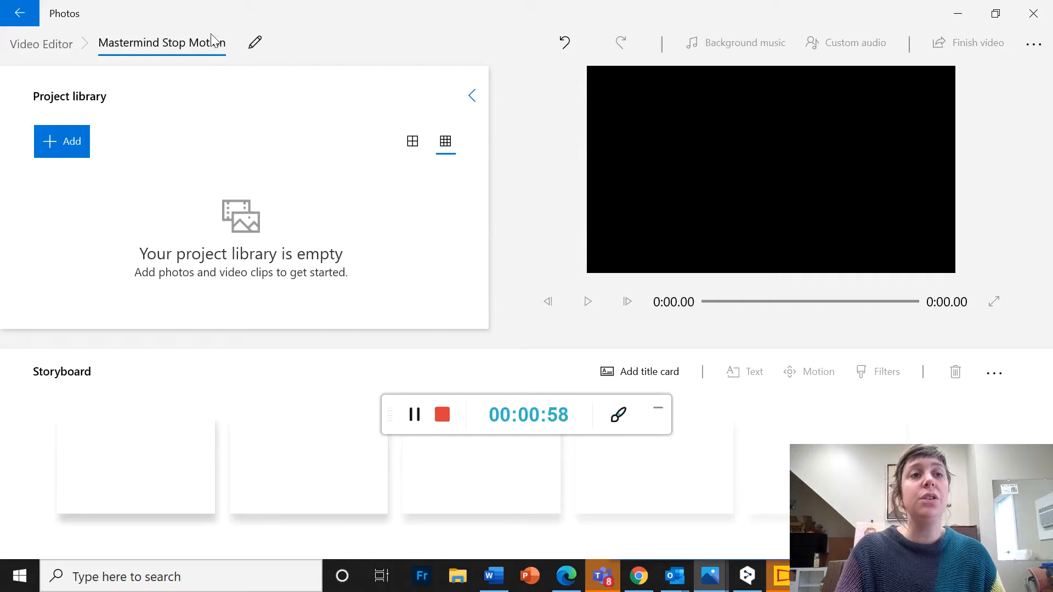
# Start adding media from this PC to the project library and open the Camera Roll folder inside Pictures.
pyautogui.click(63, 147)
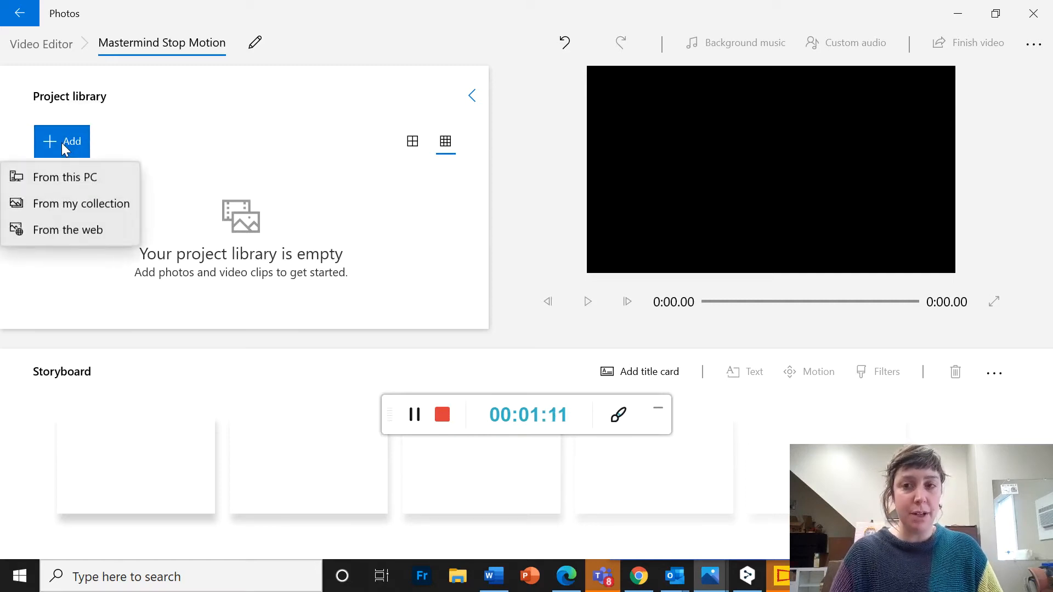
pyautogui.click(86, 183)
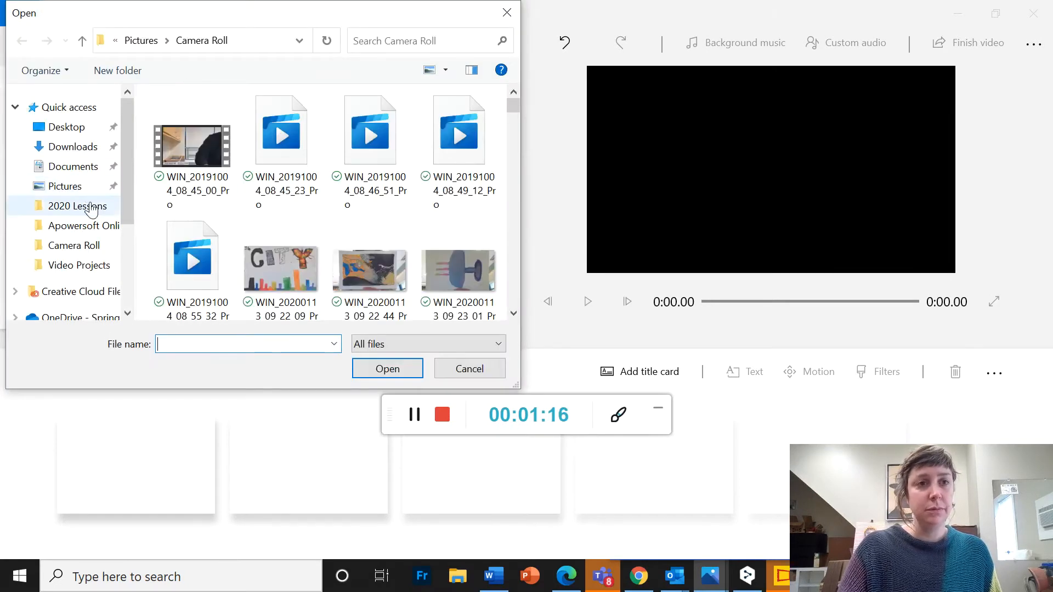
pyautogui.click(76, 190)
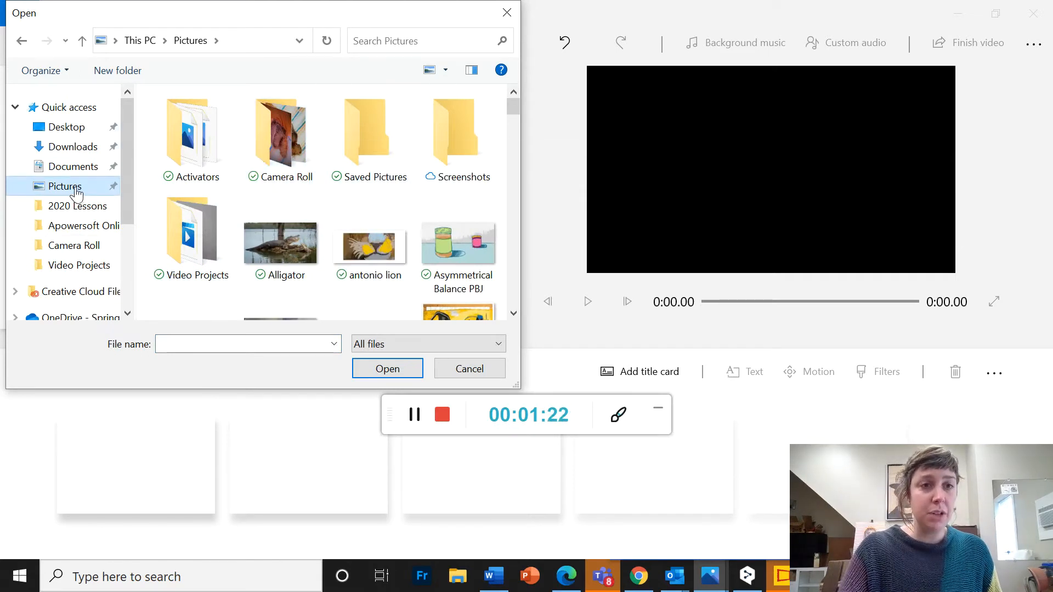
pyautogui.click(289, 137)
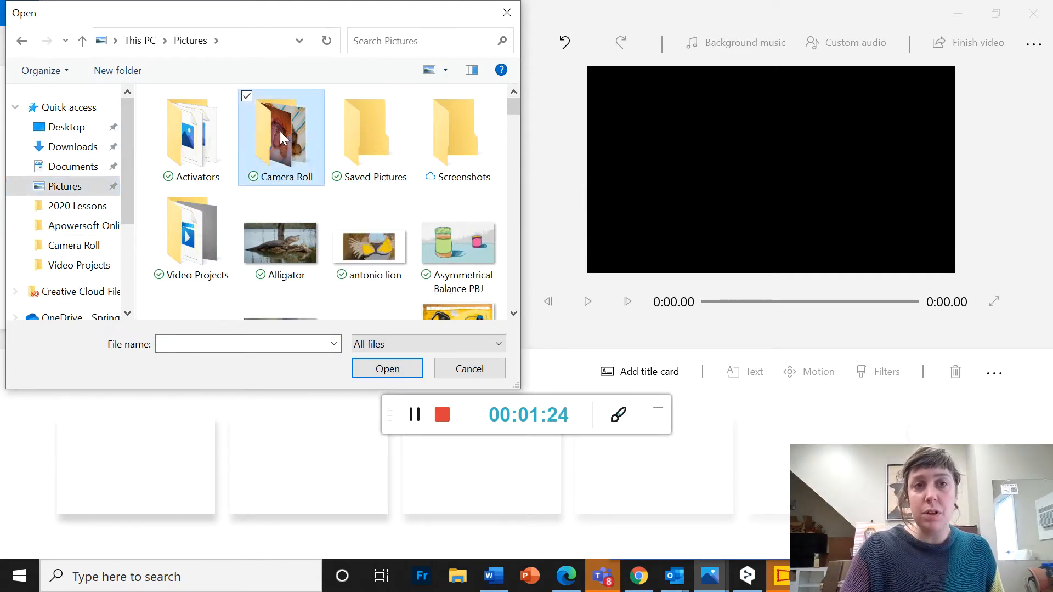
pyautogui.doubleClick(281, 137)
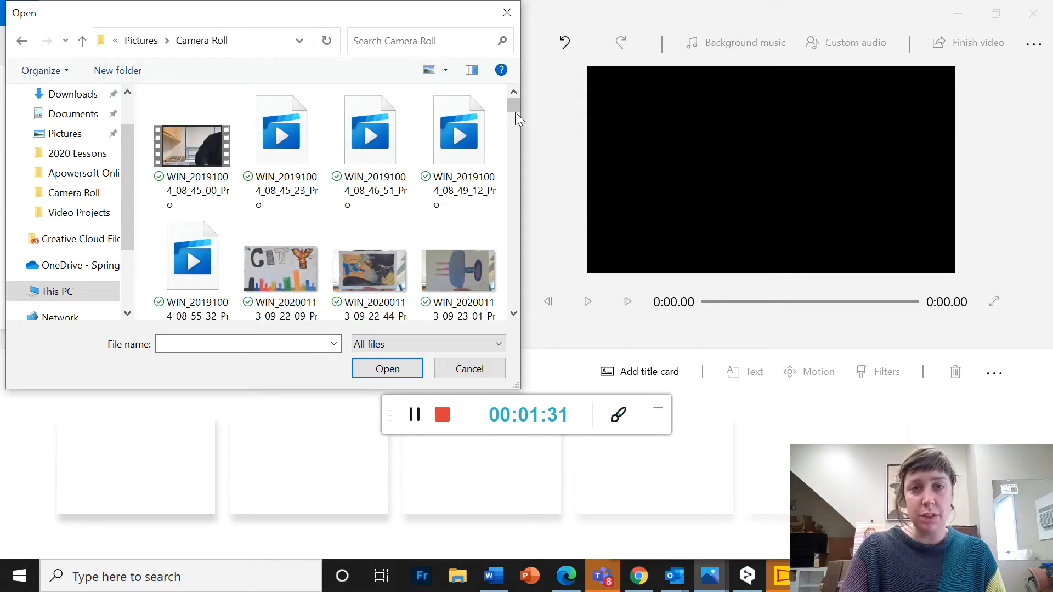
# Import the consecutive photos from WIN_20210104_11_08_04_Pro through WIN_20210104_11_23_26_Pro into the project library.
pyautogui.moveTo(516, 107); pyautogui.dragTo(516, 375)
pyautogui.moveTo(513, 110); pyautogui.dragTo(515, 312)
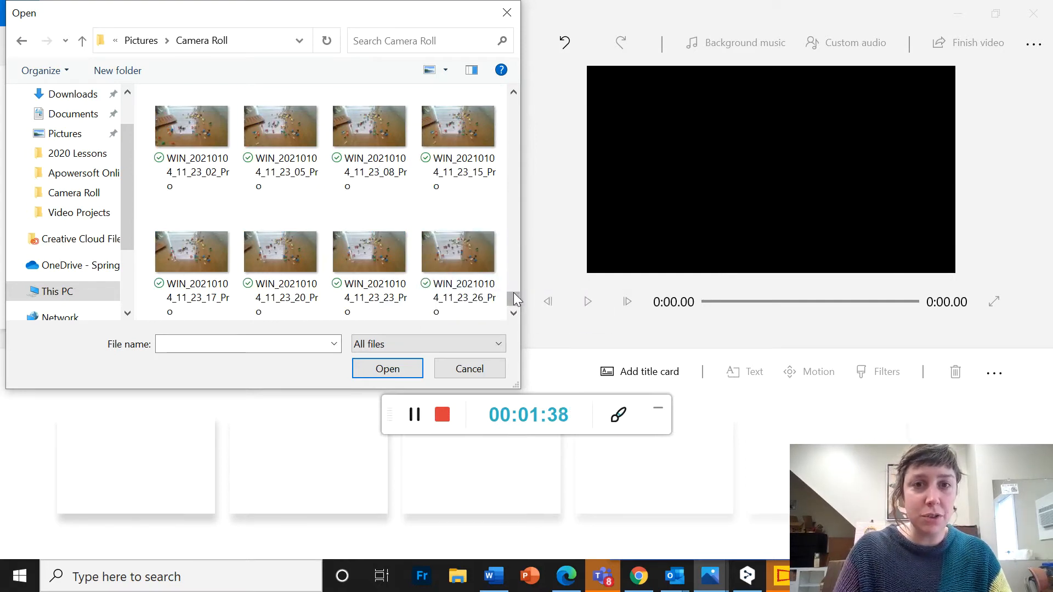
pyautogui.moveTo(514, 291); pyautogui.dragTo(520, 284)
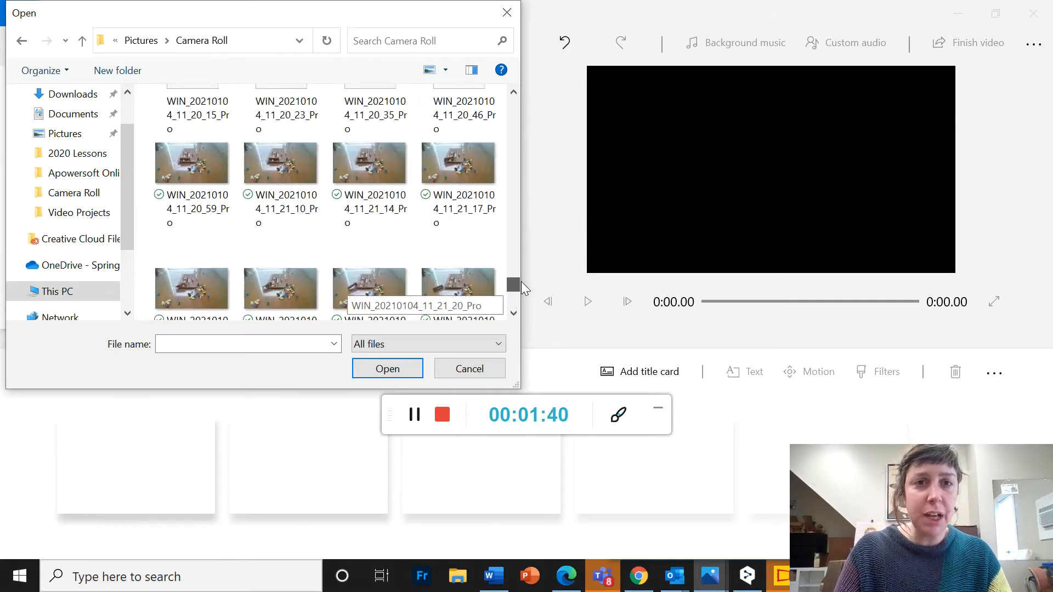
pyautogui.click(516, 93)
pyautogui.moveTo(515, 94); pyautogui.dragTo(516, 93)
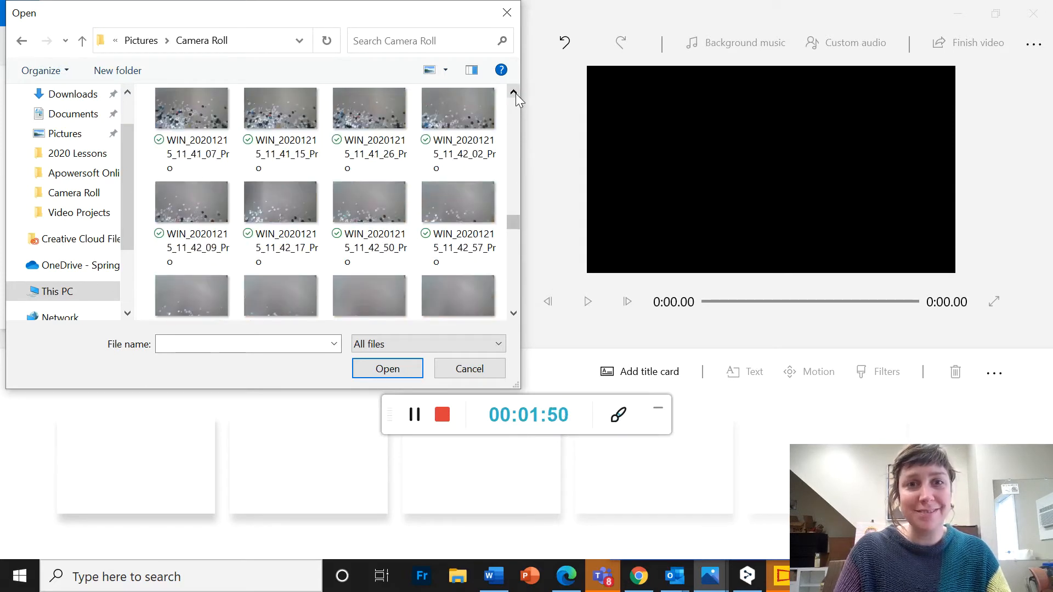
pyautogui.moveTo(509, 313); pyautogui.dragTo(510, 314)
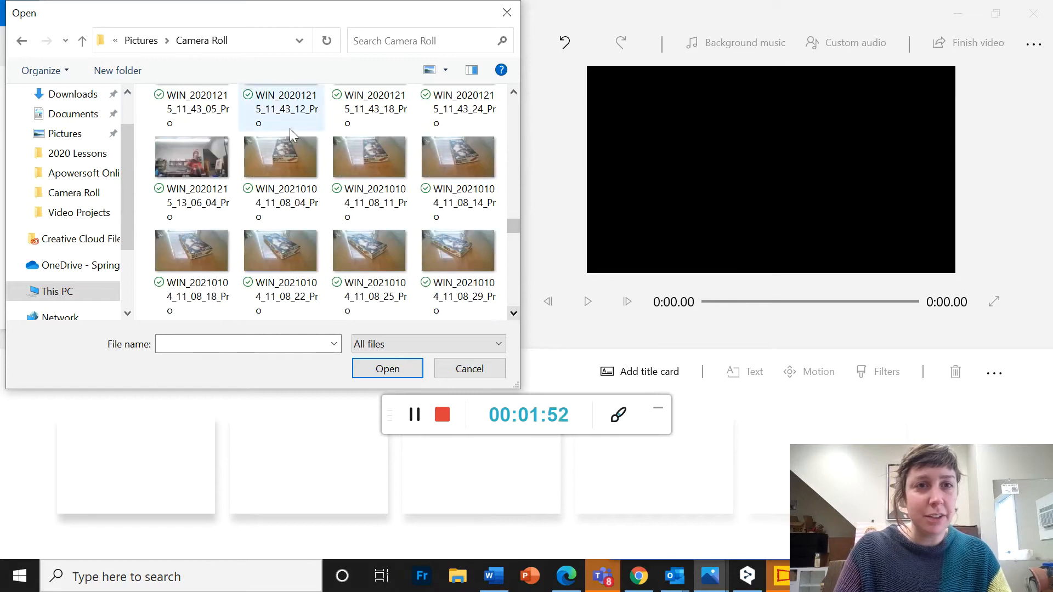
pyautogui.click(288, 163)
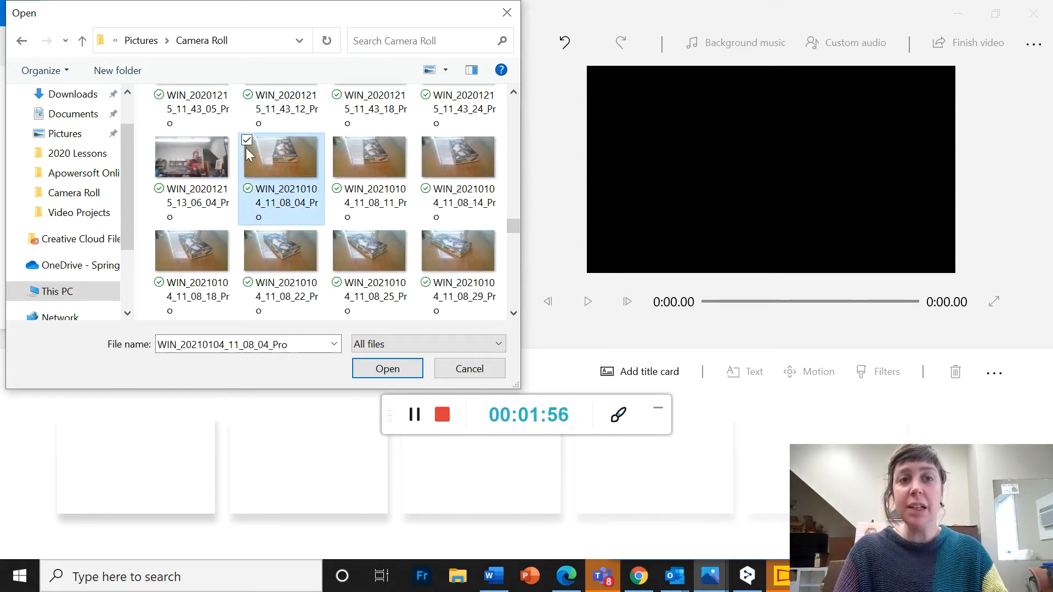
pyautogui.moveTo(513, 225); pyautogui.dragTo(514, 326)
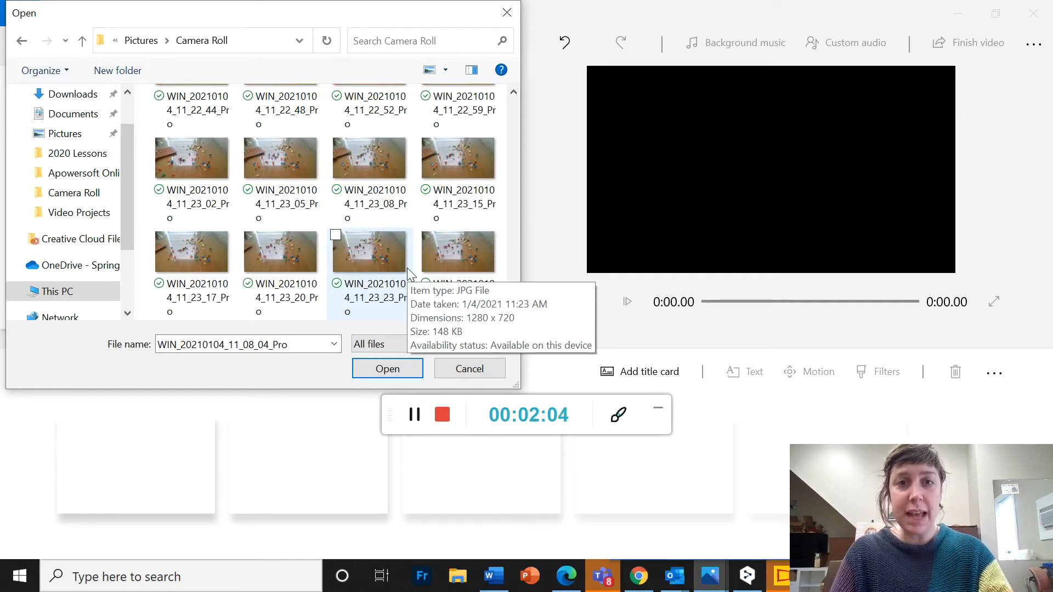
pyautogui.keyDown('shift'); pyautogui.click(478, 255); pyautogui.keyUp('shift')
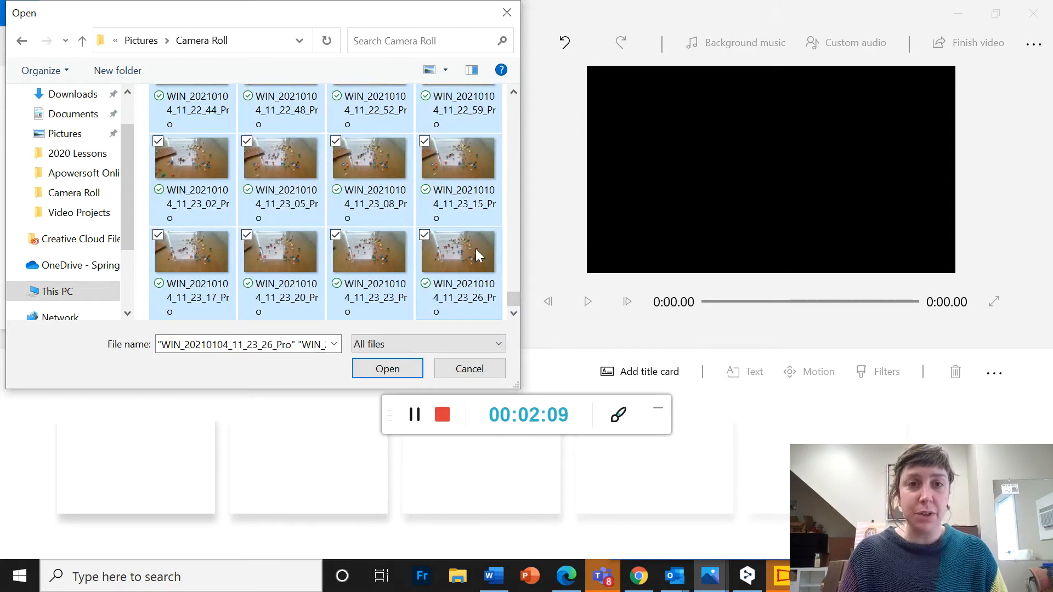
pyautogui.click(393, 373)
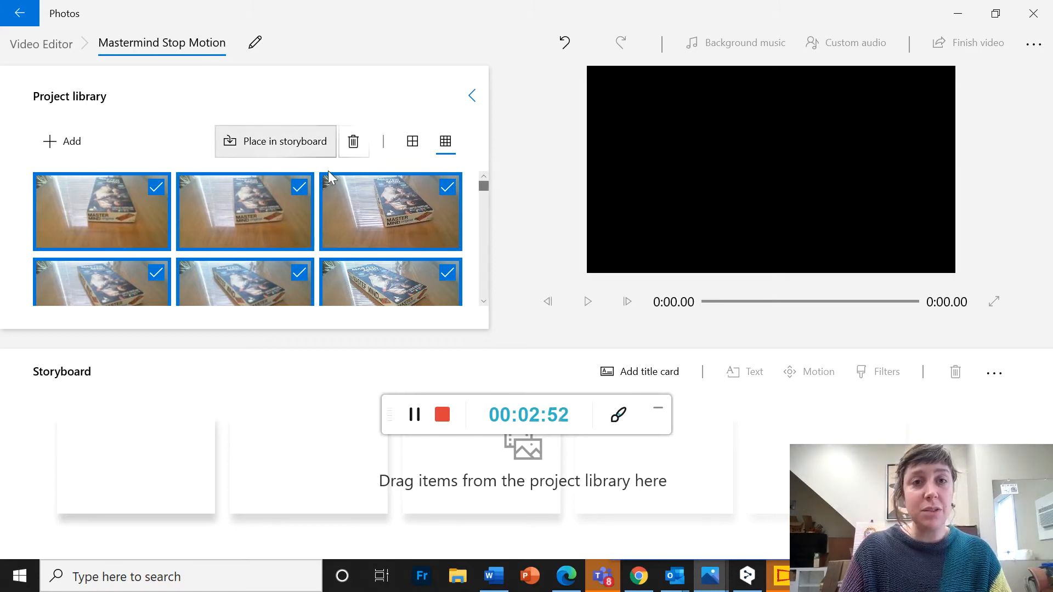
# Place all the selected project library photos in the storyboard.
pyautogui.click(274, 143)
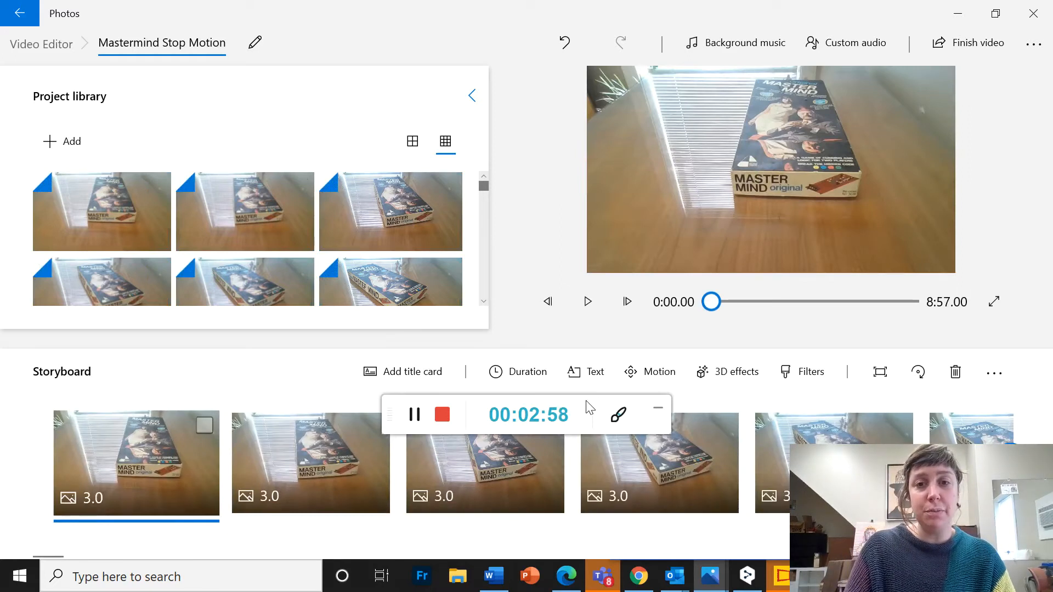
pyautogui.moveTo(590, 407); pyautogui.dragTo(466, 19)
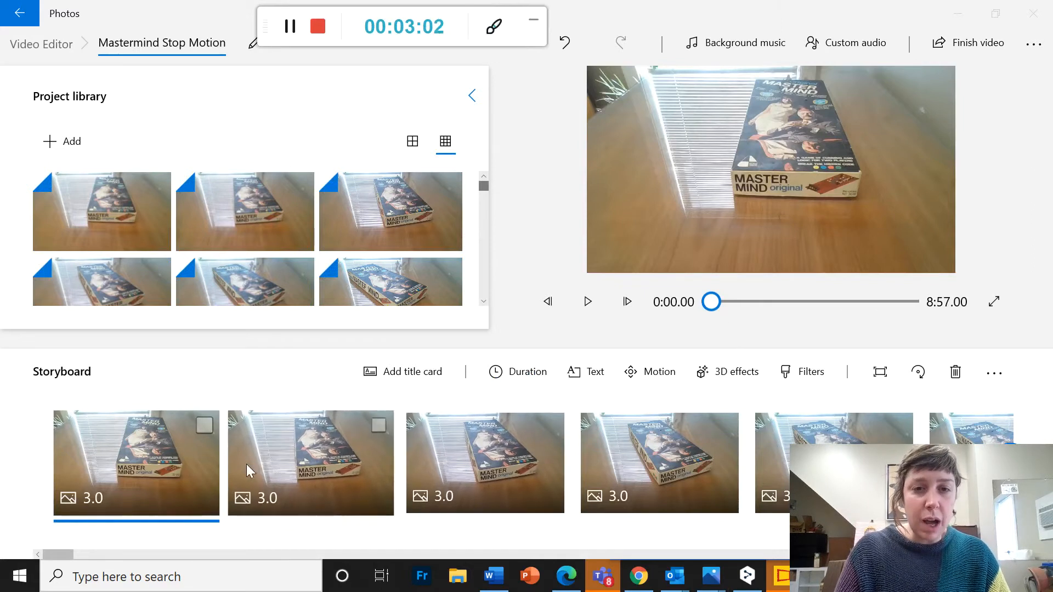
pyautogui.moveTo(856, 476); pyautogui.dragTo(201, 55)
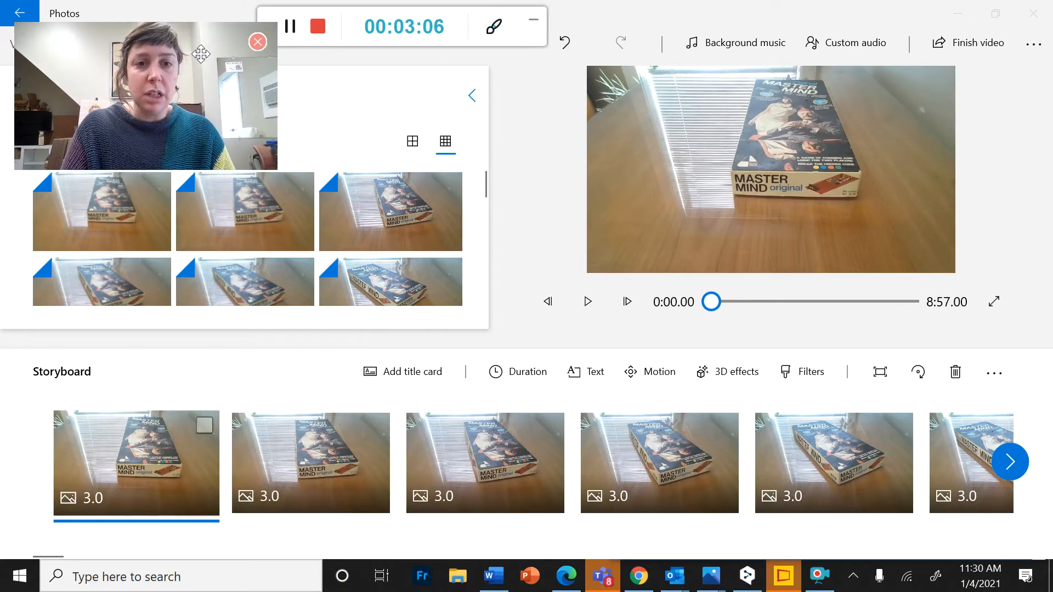
# Look through the storyboard photos from the first one onward to check their order, and return to the beginning.
pyautogui.click(1020, 463)
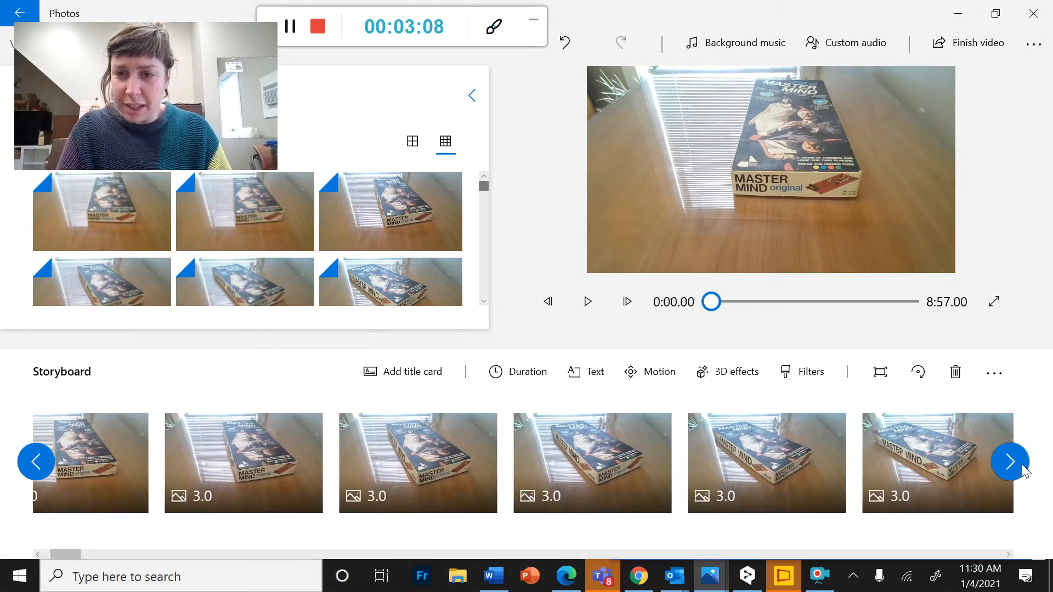
pyautogui.click(1022, 464)
pyautogui.click(1022, 464)
pyautogui.click(1022, 464)
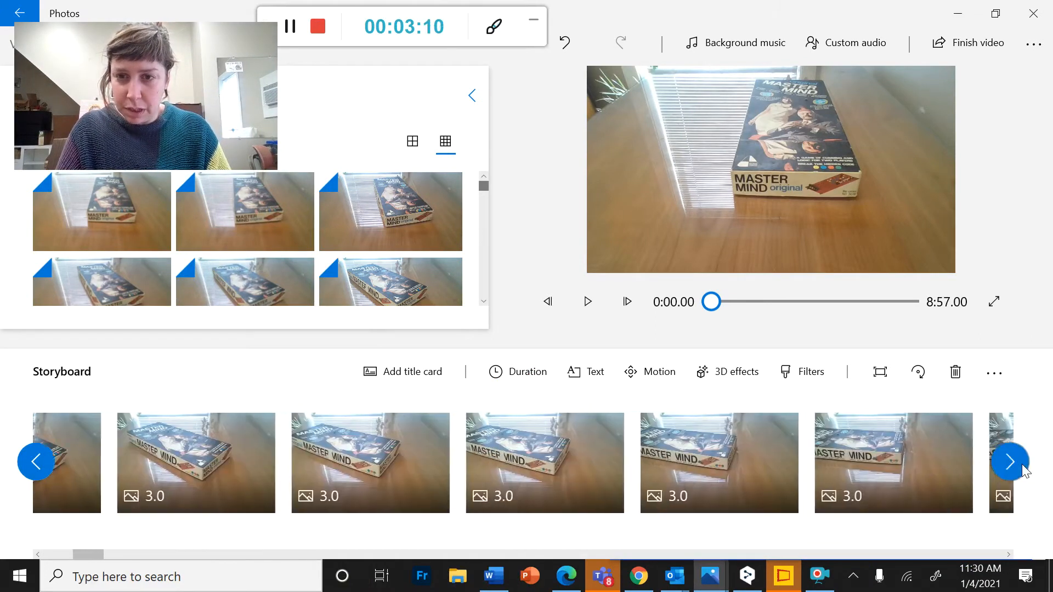
pyautogui.click(1022, 464)
pyautogui.click(1022, 464)
pyautogui.click(1022, 464)
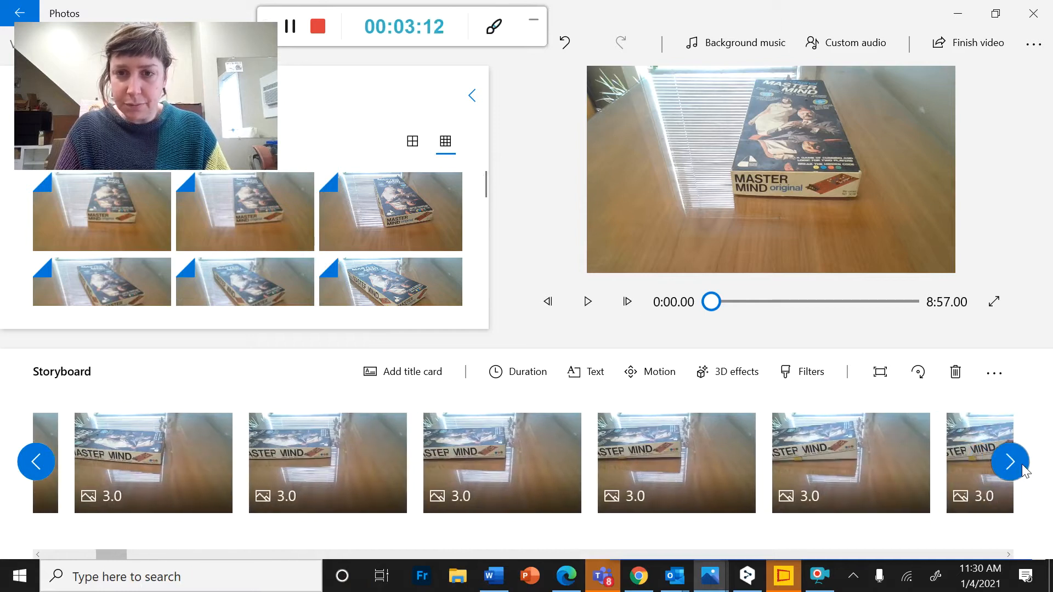
pyautogui.click(1022, 464)
pyautogui.click(1022, 464)
pyautogui.click(1022, 464)
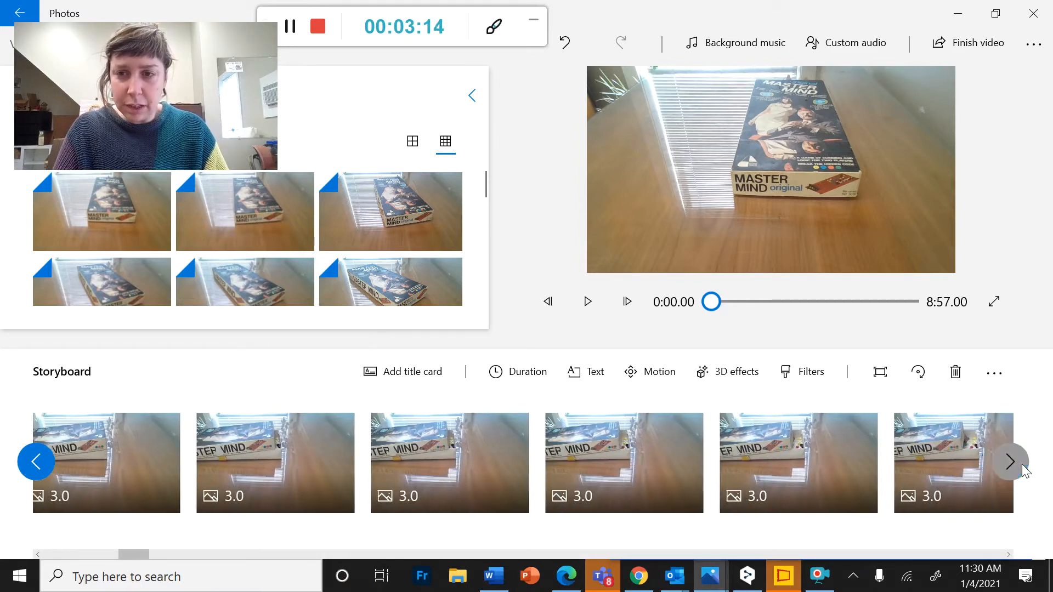
pyautogui.click(1022, 464)
pyautogui.click(1010, 461)
pyautogui.click(1010, 462)
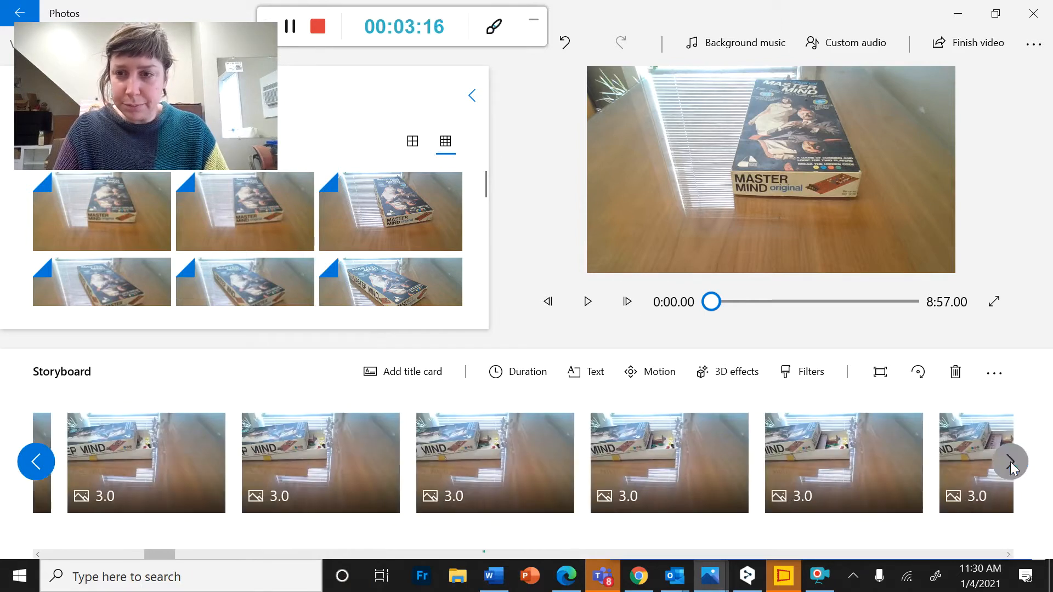
pyautogui.click(1010, 462)
pyautogui.click(1011, 462)
pyautogui.click(1010, 462)
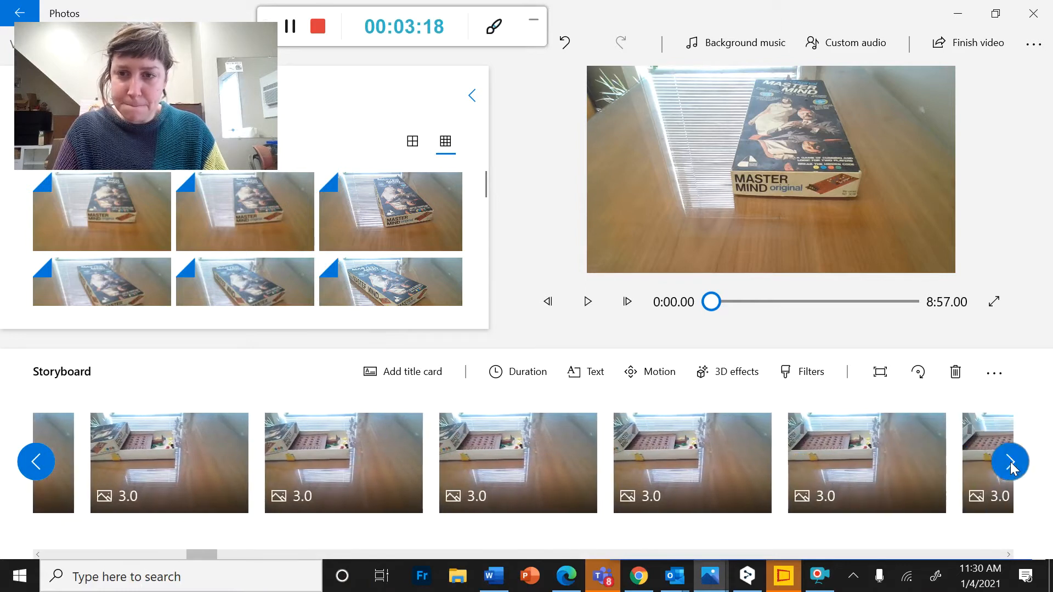
pyautogui.click(1010, 462)
pyautogui.click(1011, 462)
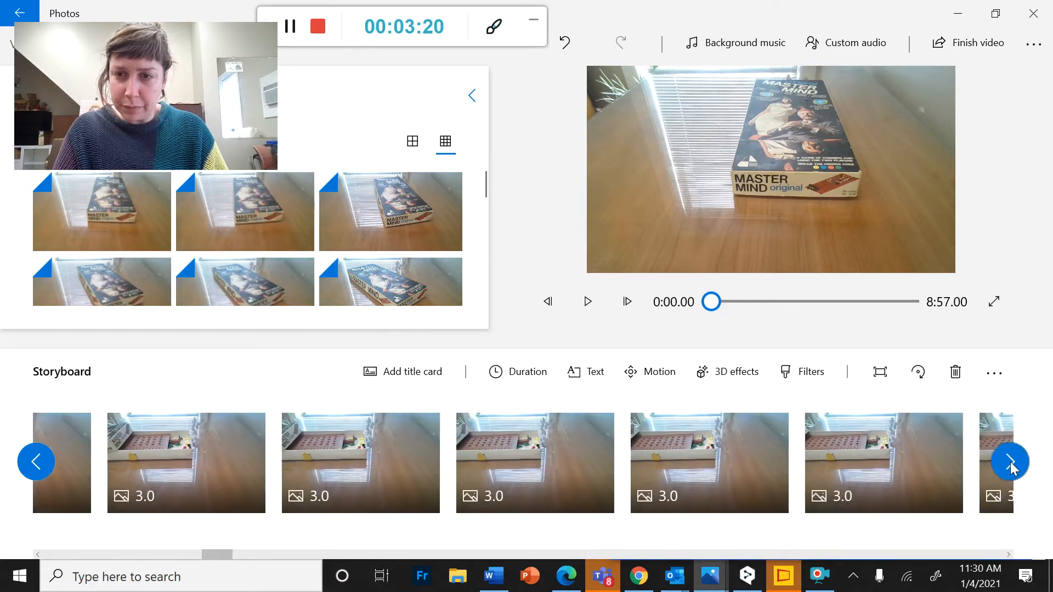
pyautogui.click(1011, 462)
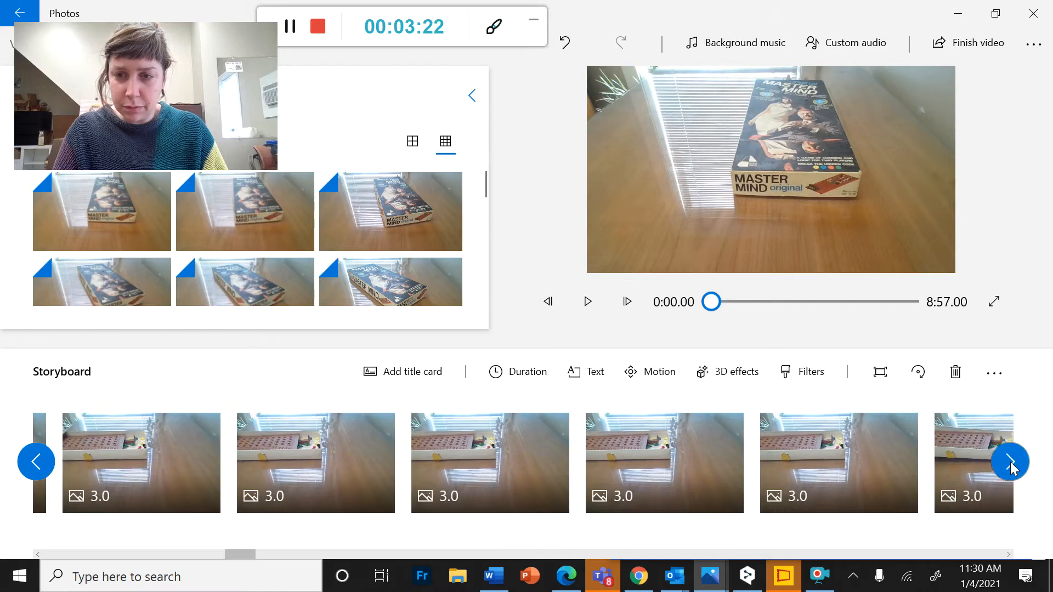
pyautogui.click(1010, 461)
pyautogui.click(1010, 462)
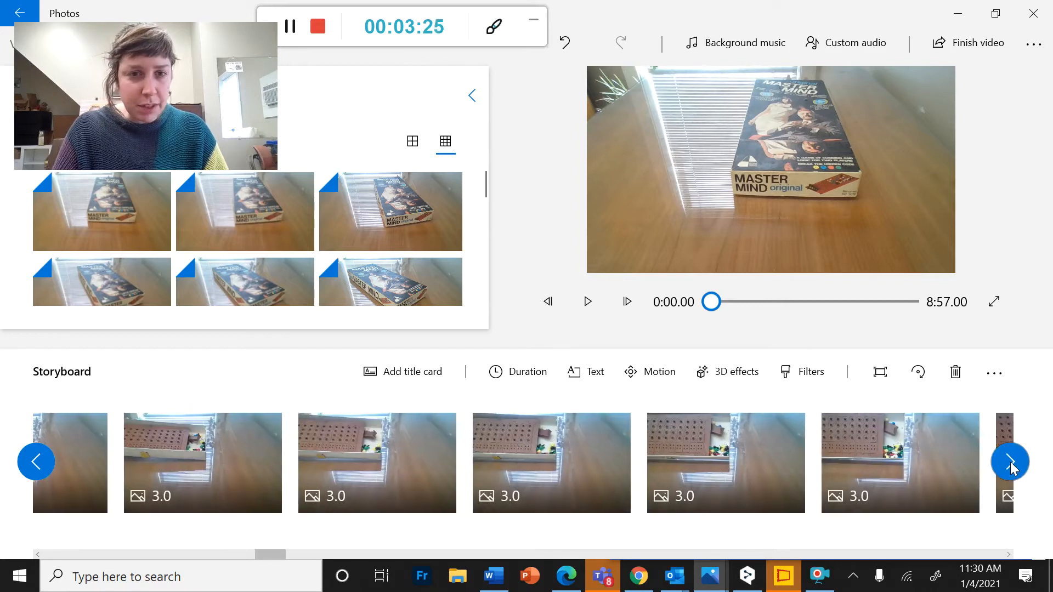
pyautogui.click(1010, 462)
pyautogui.click(1011, 462)
pyautogui.click(1010, 462)
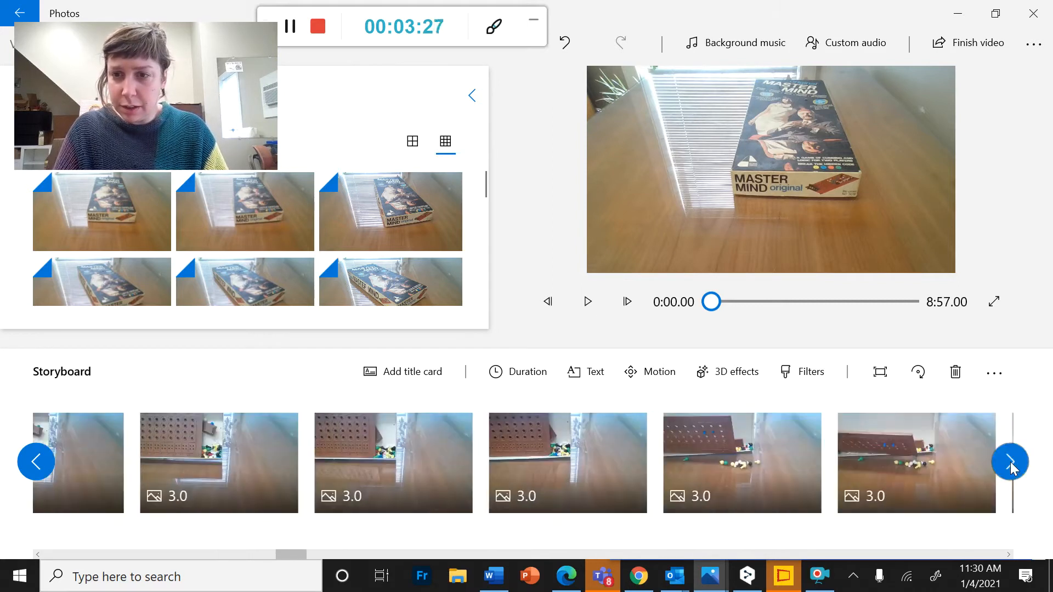
pyautogui.click(1010, 462)
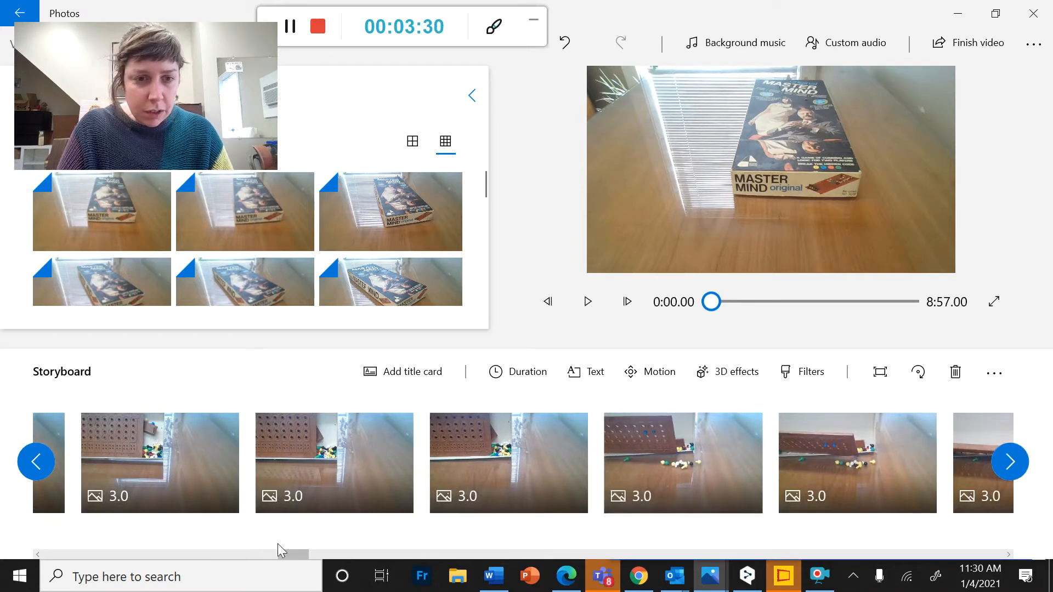
pyautogui.moveTo(292, 555); pyautogui.dragTo(7, 534)
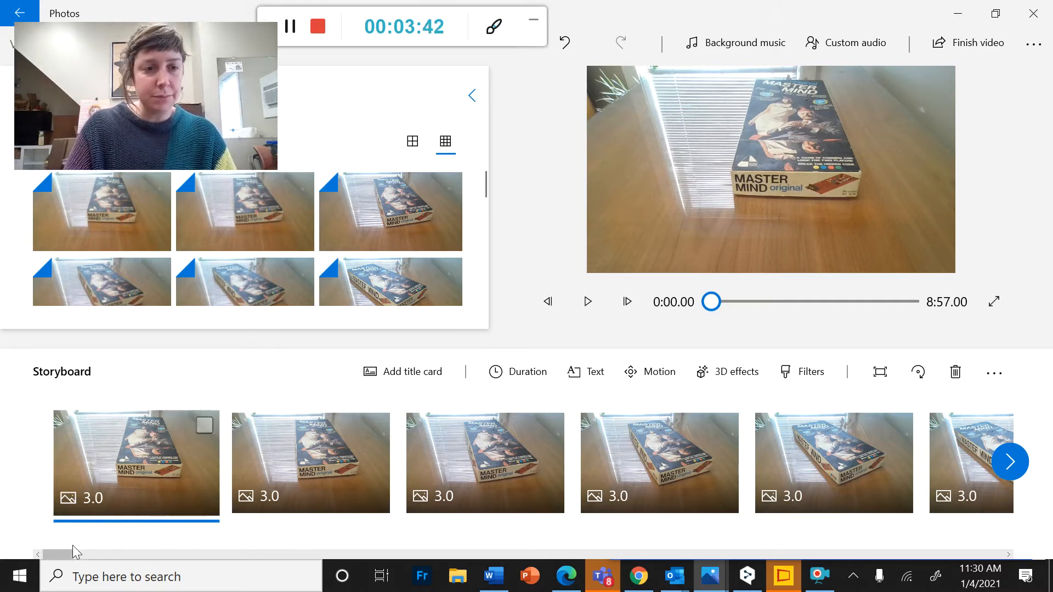
# Select every storyboard photo through WIN_20210104_11_23_26_Pro.jpg and set their duration to 0.5 seconds.
pyautogui.moveTo(62, 552); pyautogui.dragTo(1010, 554)
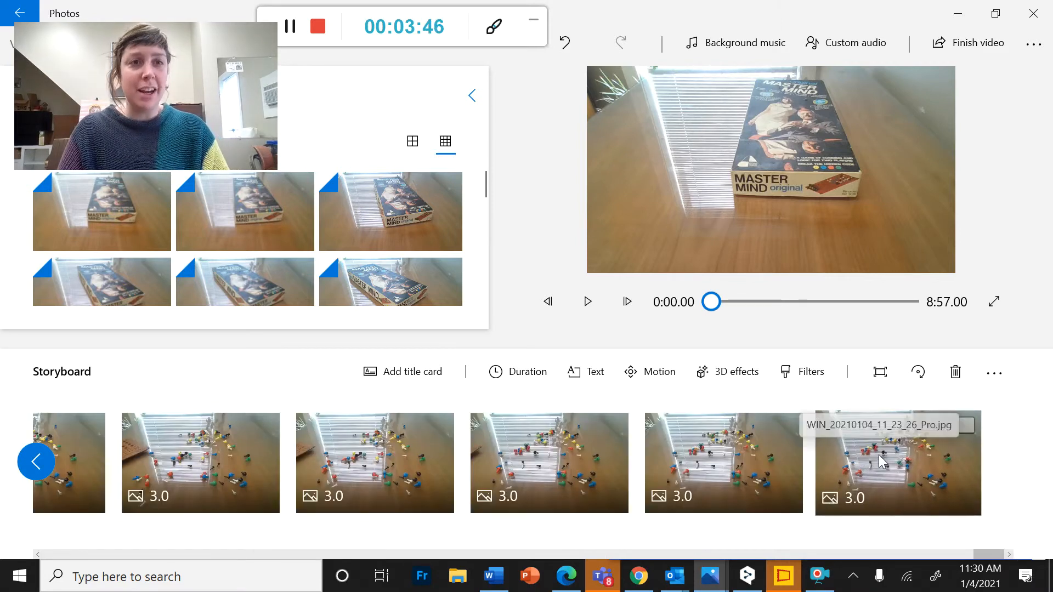
pyautogui.keyDown('shift'); pyautogui.click(906, 471); pyautogui.keyUp('shift')
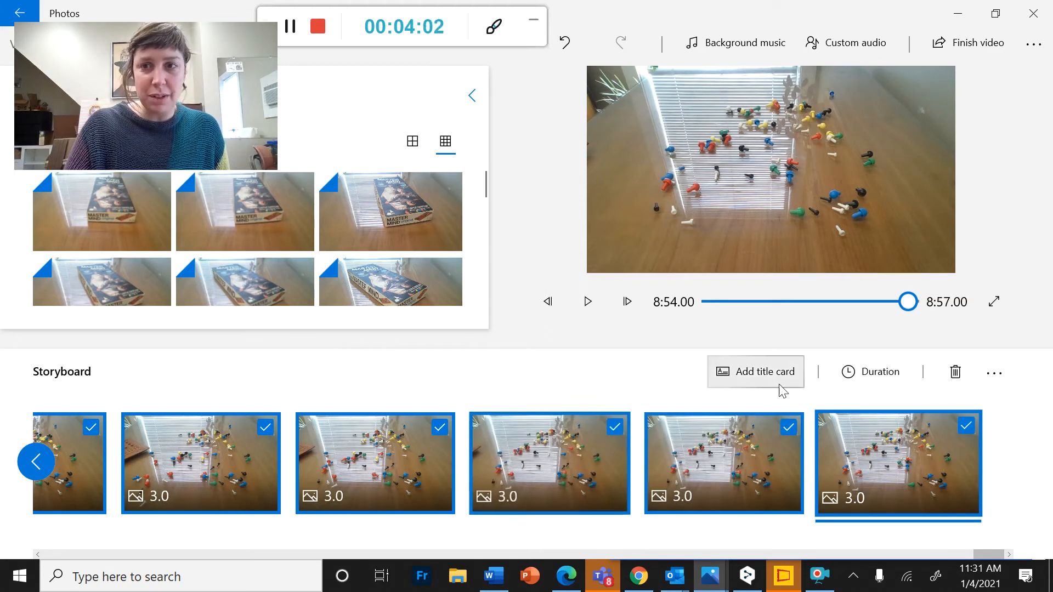
pyautogui.click(883, 375)
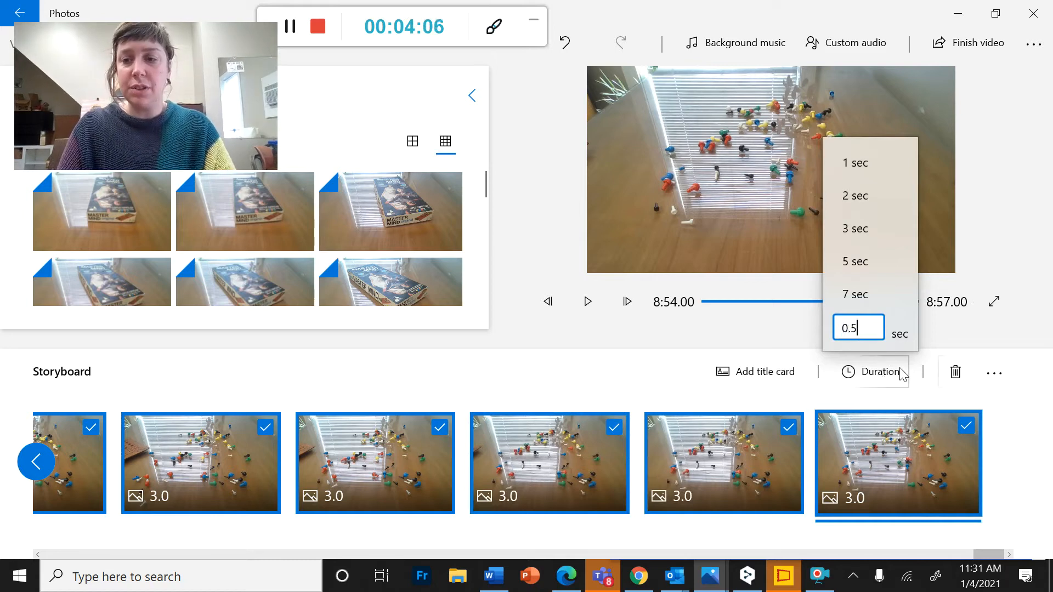
pyautogui.write('0.5')
pyautogui.press('Return')
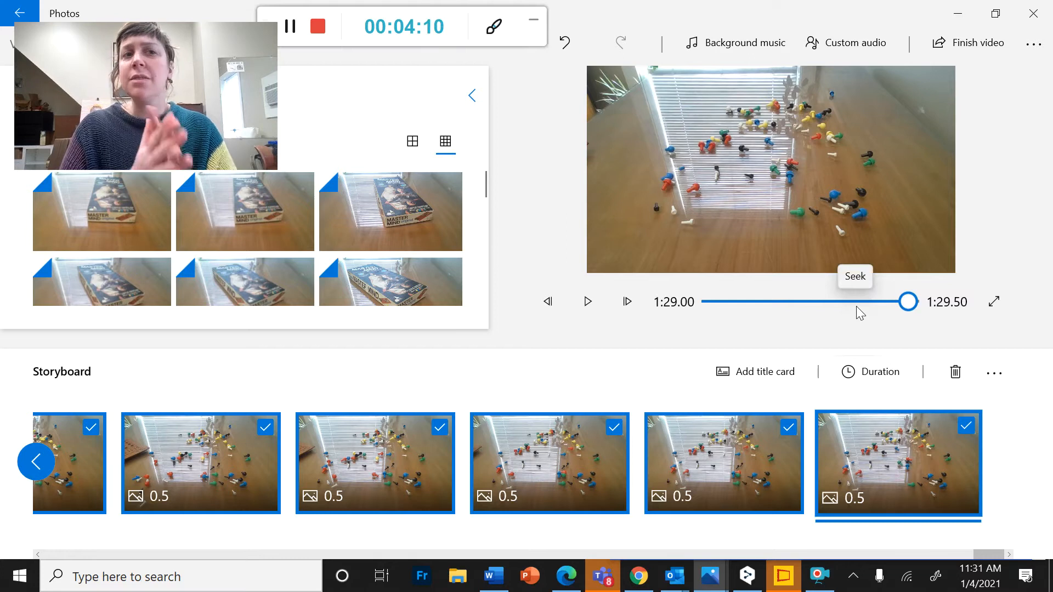
# Set the duration of all the selected storyboard photos to 0.3 seconds.
pyautogui.click(871, 373)
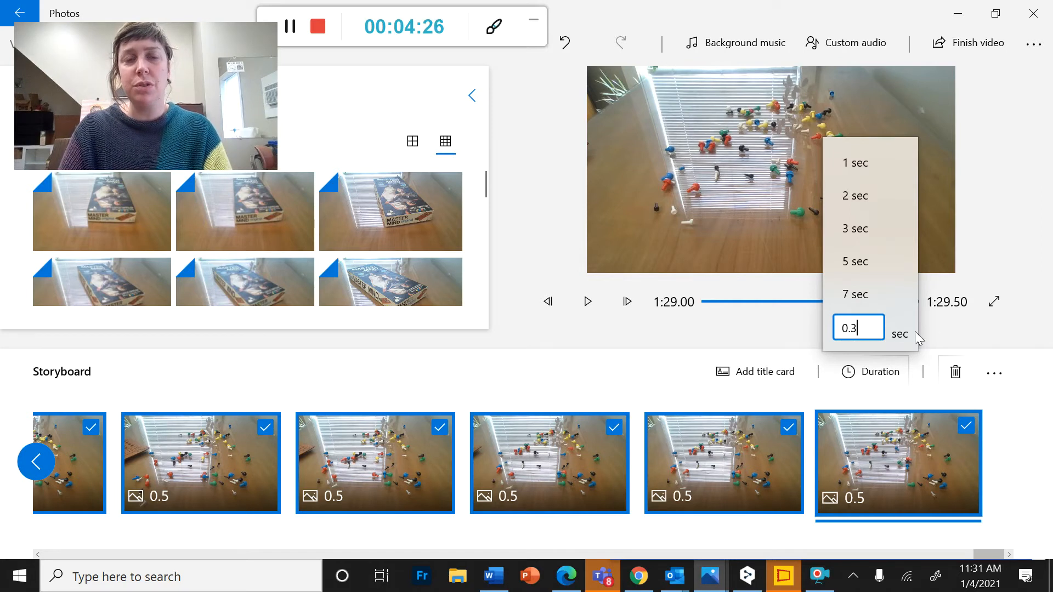
pyautogui.press('Return')
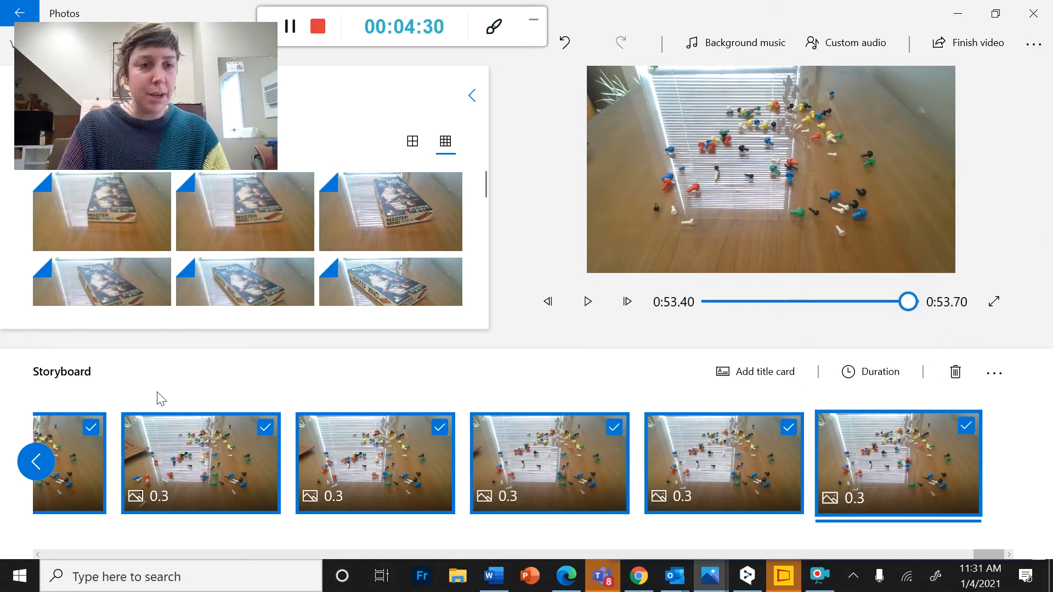
# Play the whole stop-motion video in the preview from its beginning to check the pacing.
pyautogui.scroll(3, 72, 448)
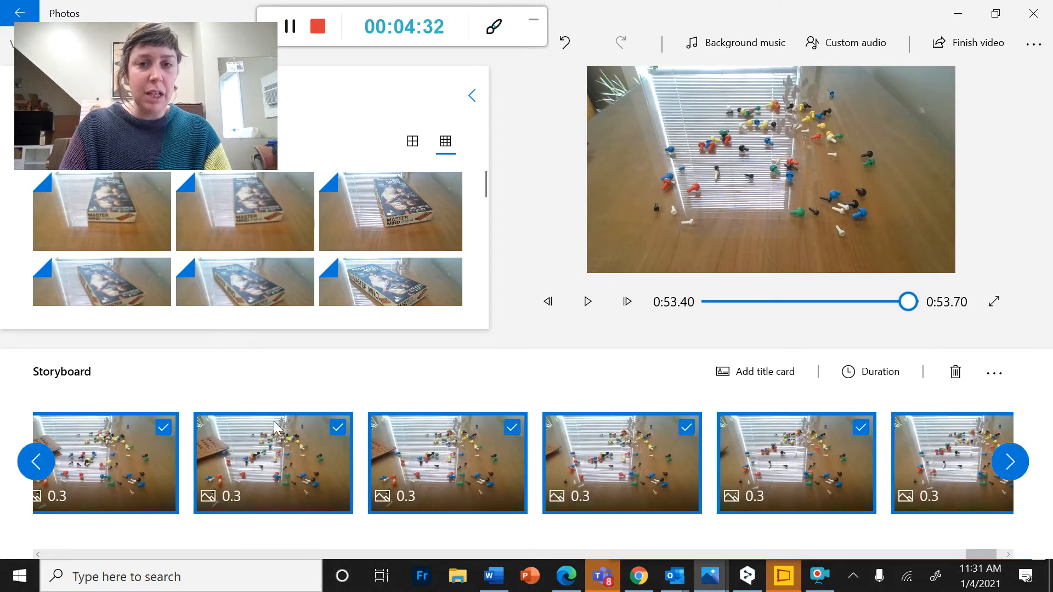
pyautogui.moveTo(971, 551); pyautogui.dragTo(41, 553)
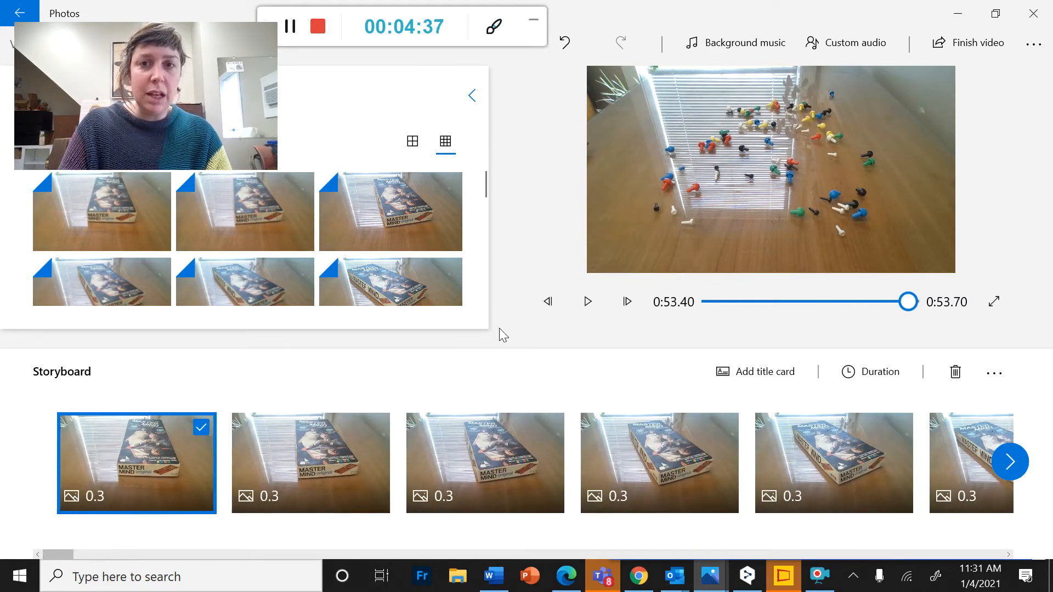
pyautogui.click(587, 301)
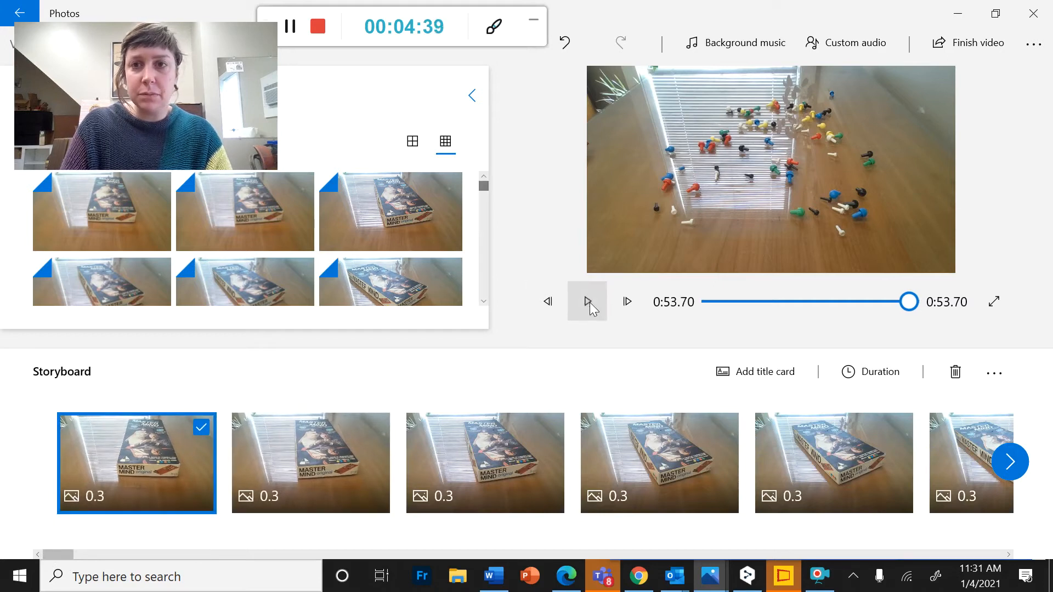
pyautogui.click(703, 301)
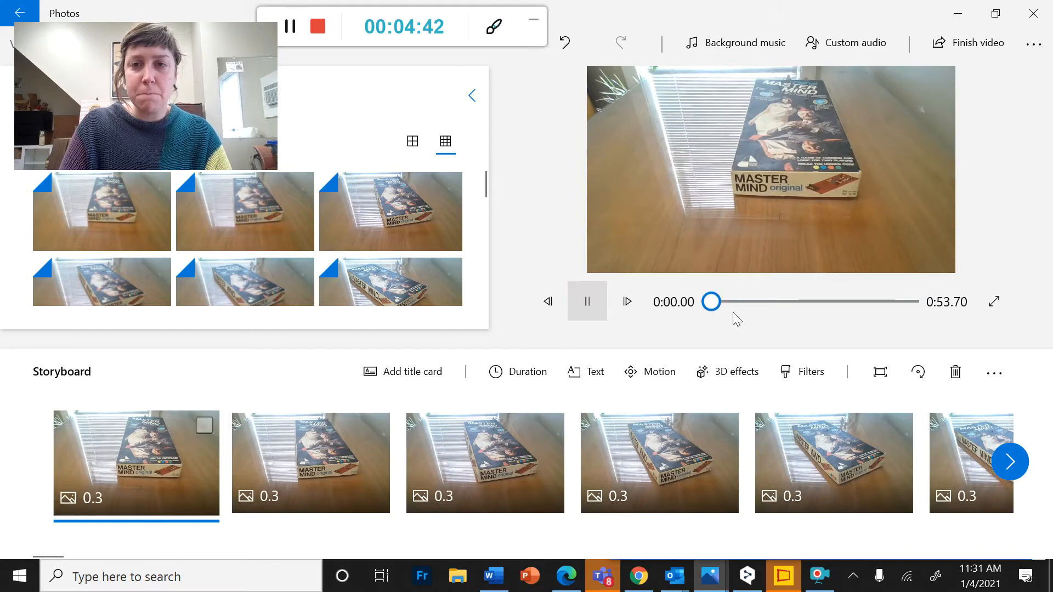
pyautogui.click(592, 305)
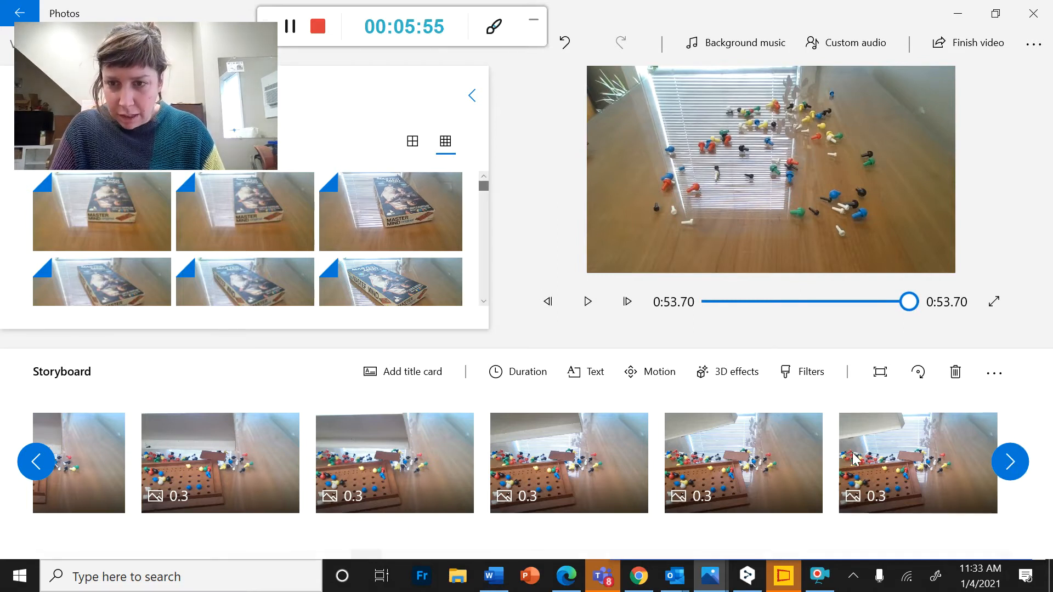
# Examine the storyboard photos backward from the middle of the sequence for unwanted frames.
pyautogui.click(33, 459)
pyautogui.click(32, 456)
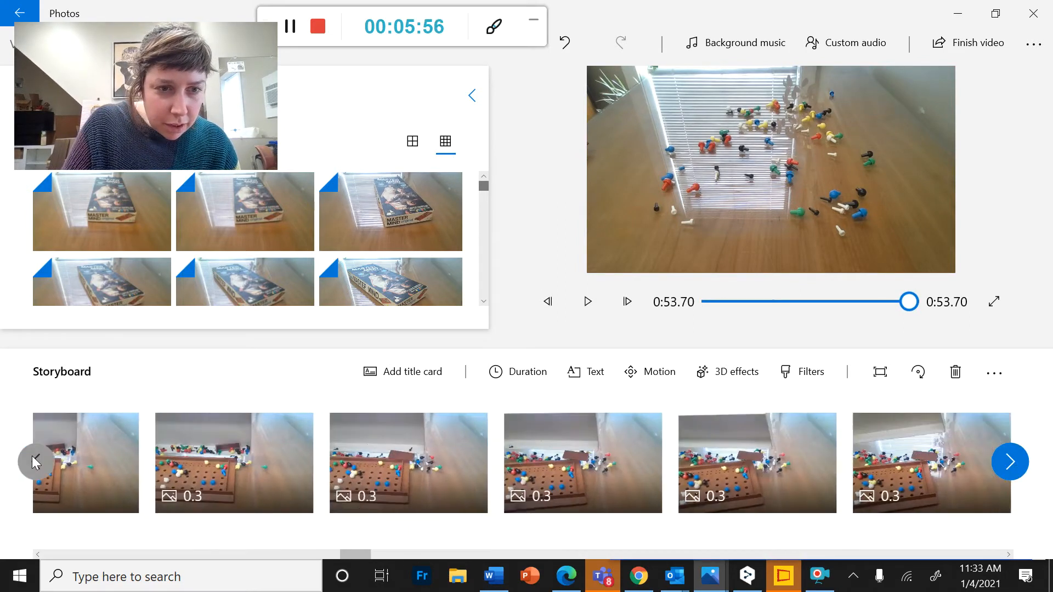
pyautogui.click(32, 457)
pyautogui.click(32, 456)
pyautogui.click(32, 456)
pyautogui.click(32, 456)
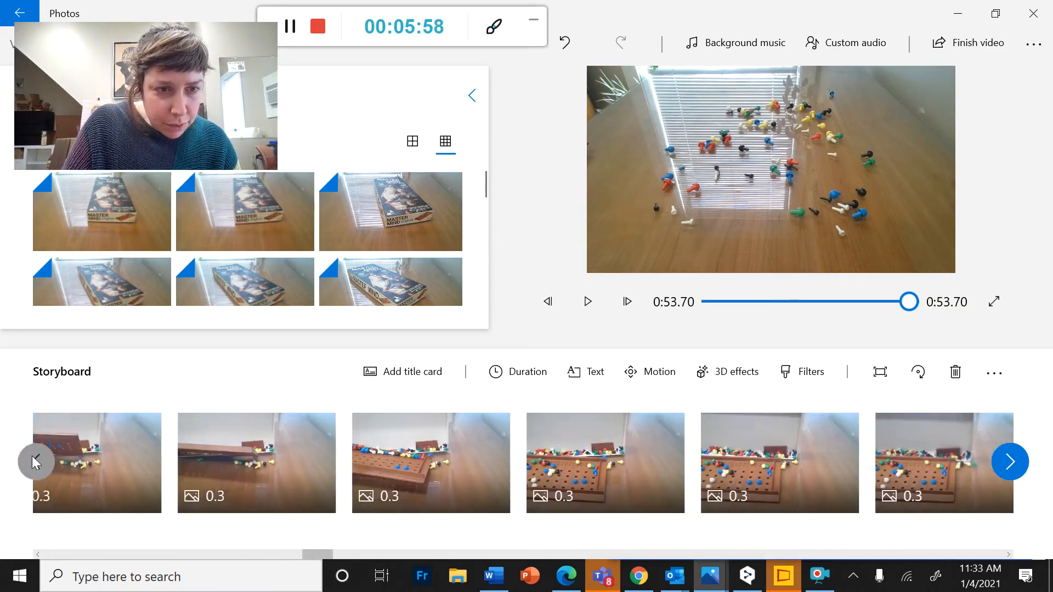
pyautogui.click(32, 456)
pyautogui.click(31, 456)
pyautogui.click(32, 456)
pyautogui.click(32, 456)
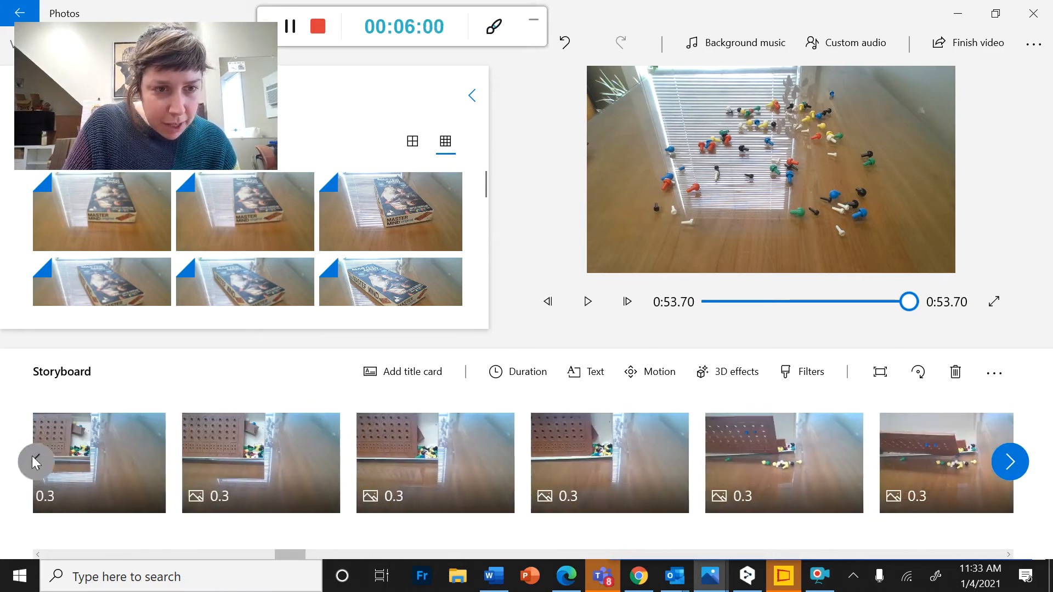
pyautogui.click(32, 456)
pyautogui.click(32, 456)
pyautogui.click(32, 456)
pyautogui.click(31, 456)
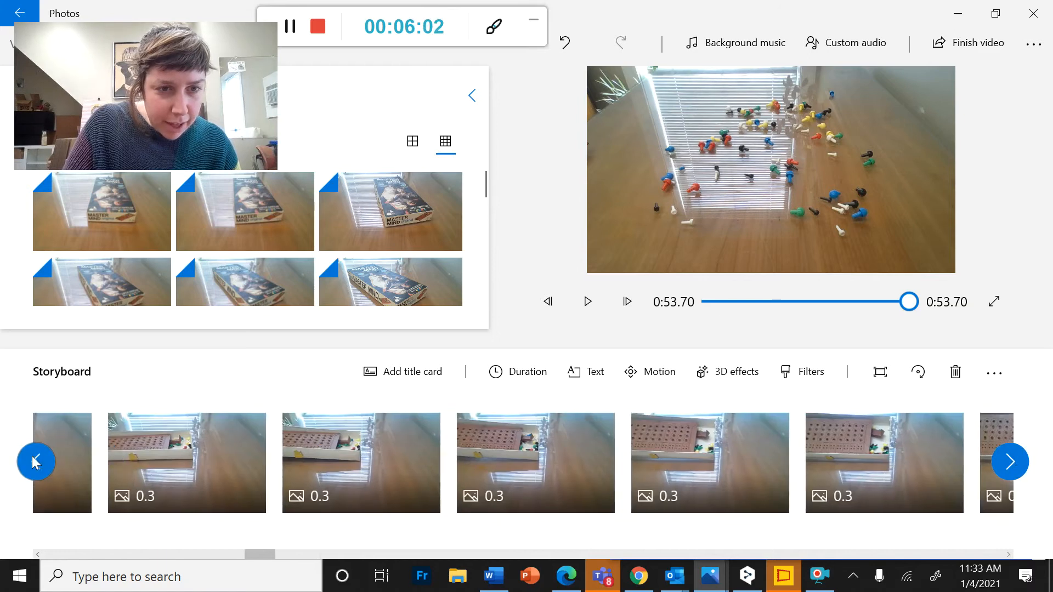
pyautogui.click(32, 456)
pyautogui.click(32, 456)
pyautogui.click(32, 455)
pyautogui.click(32, 456)
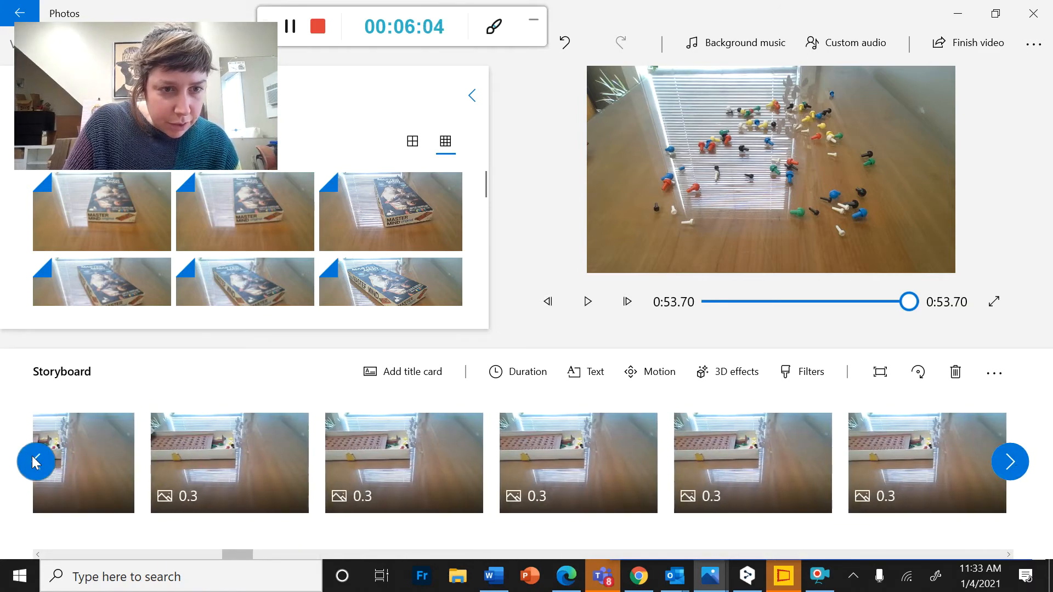
pyautogui.click(31, 456)
pyautogui.click(31, 455)
pyautogui.click(32, 456)
pyautogui.click(32, 456)
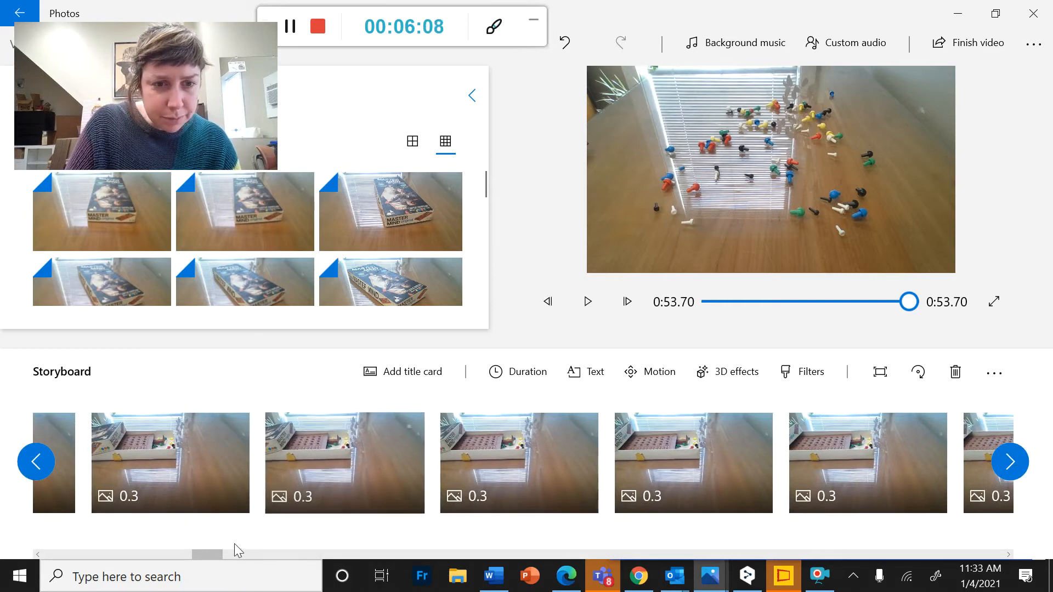
# Find the photo near the end of the storyboard with a hand touching the peg board and remove it.
pyautogui.moveTo(225, 554); pyautogui.dragTo(1015, 541)
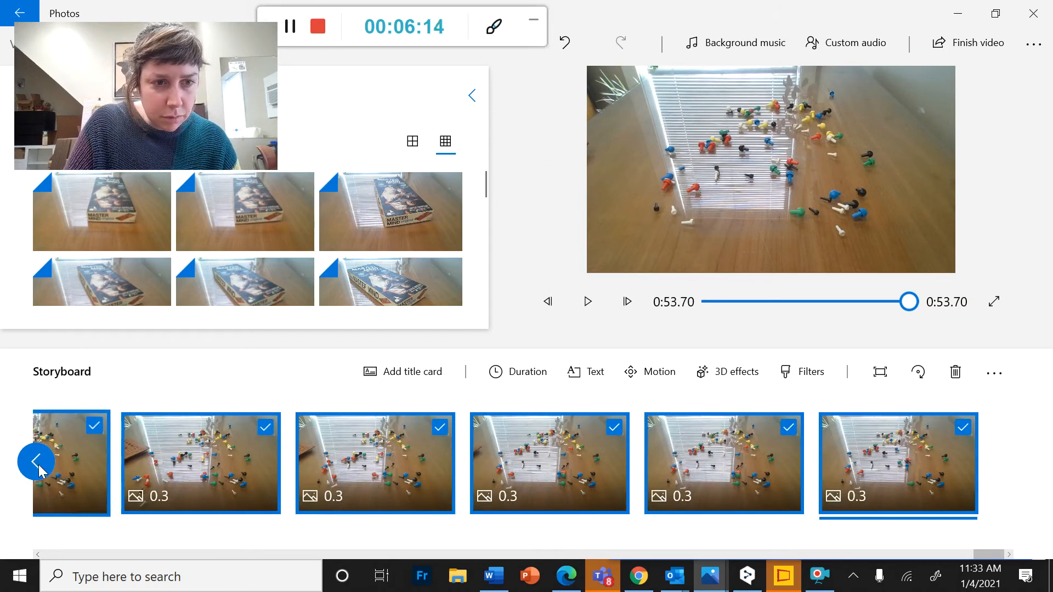
pyautogui.moveTo(997, 554); pyautogui.dragTo(873, 555)
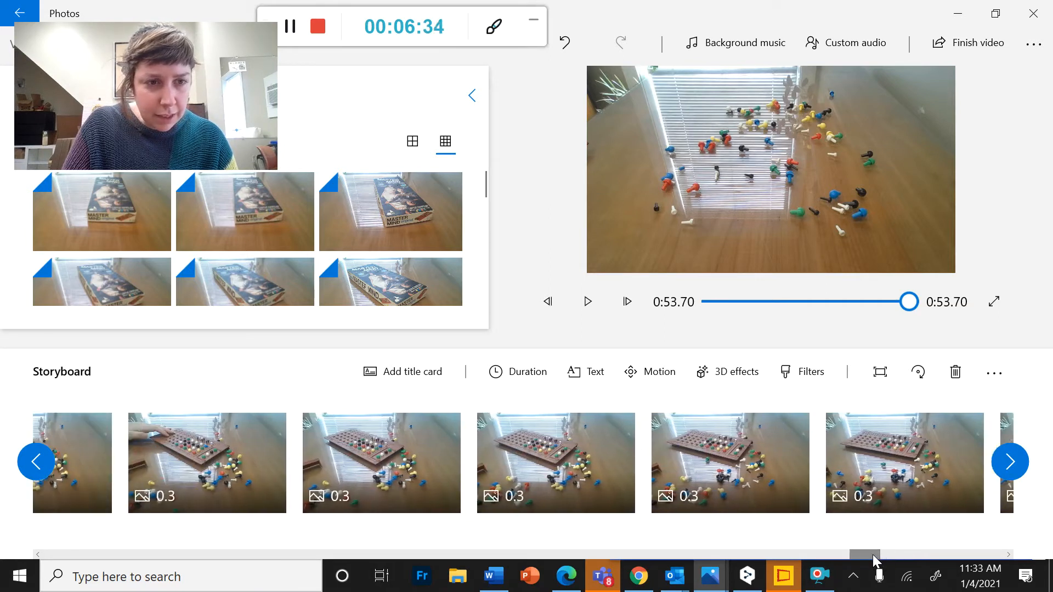
pyautogui.click(229, 478)
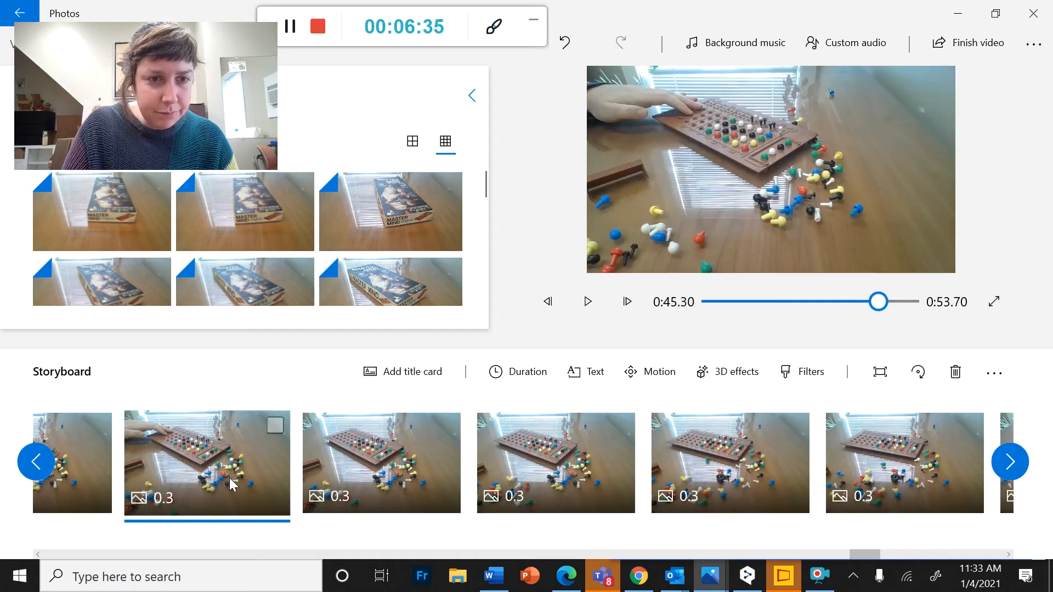
pyautogui.click(957, 374)
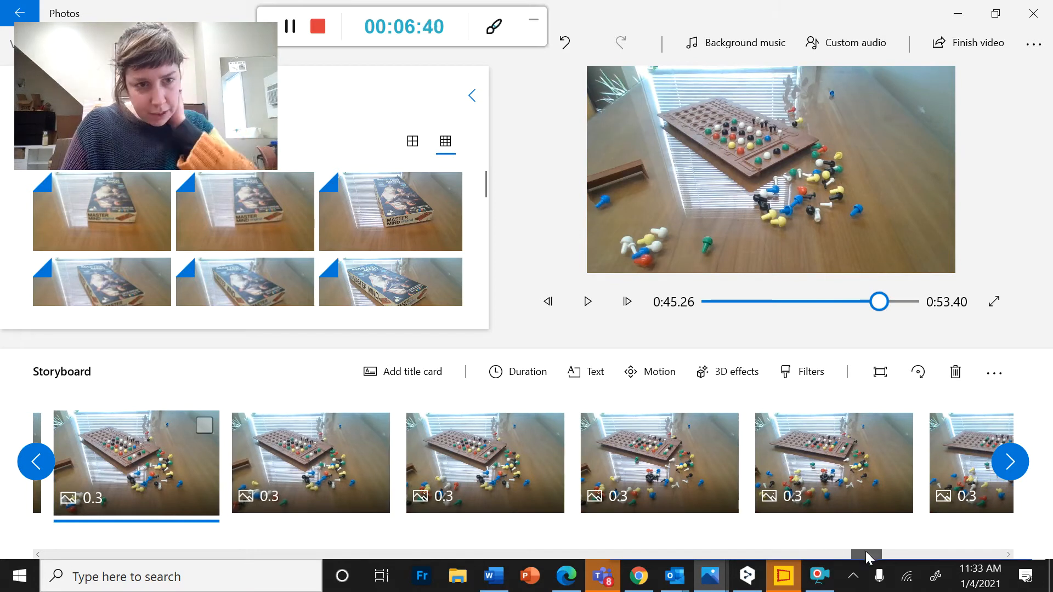
# Select the sixth photo in the project library, the angled view of the game box.
pyautogui.moveTo(865, 551); pyautogui.dragTo(857, 553)
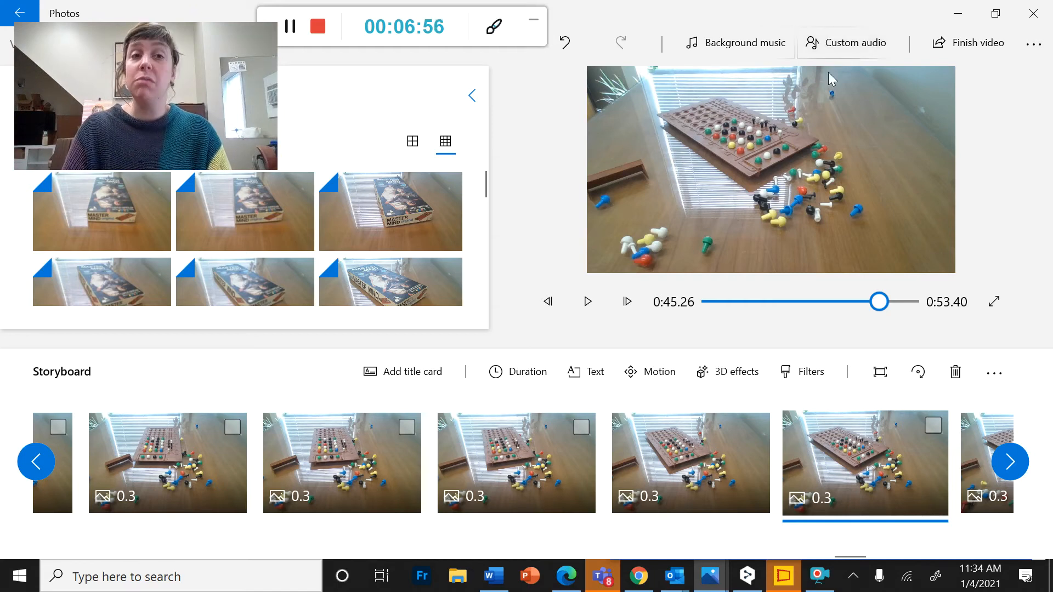
pyautogui.click(430, 294)
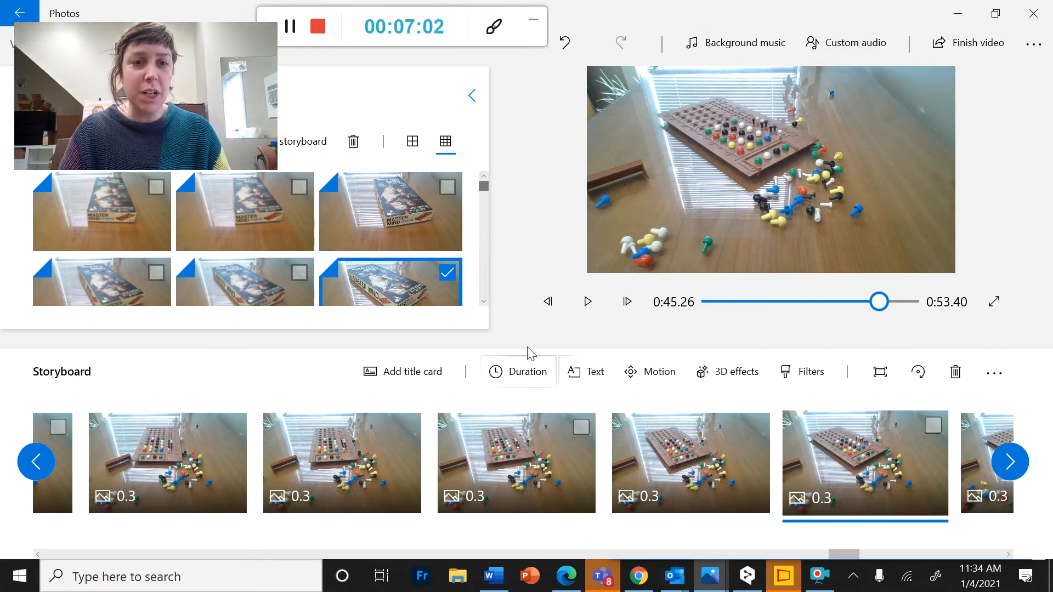
# Find and open the Voice Recorder app to view its recording screen, and close it again.
pyautogui.click(77, 573)
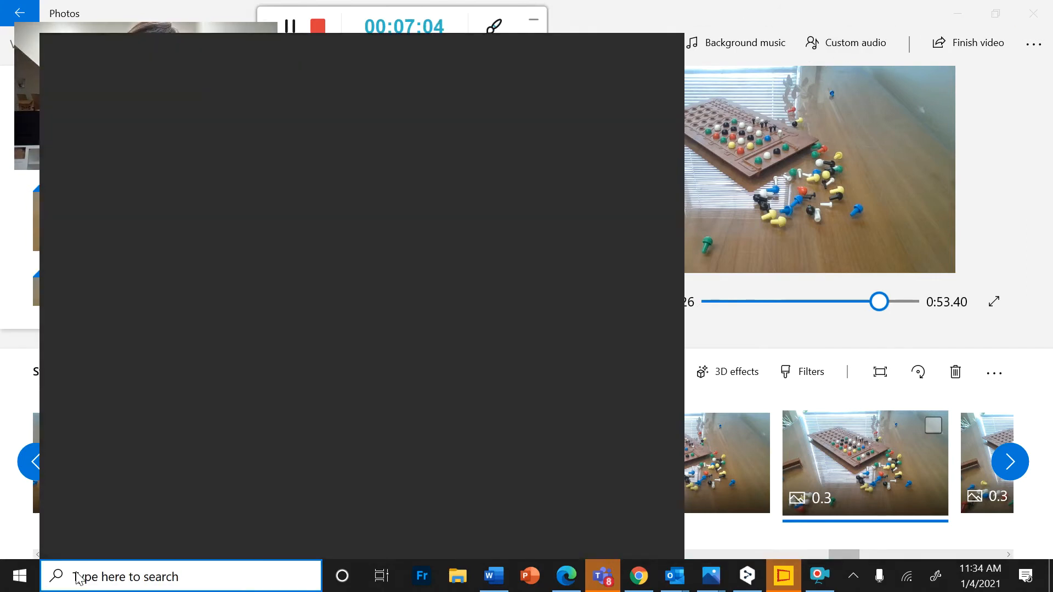
pyautogui.write('vioi')
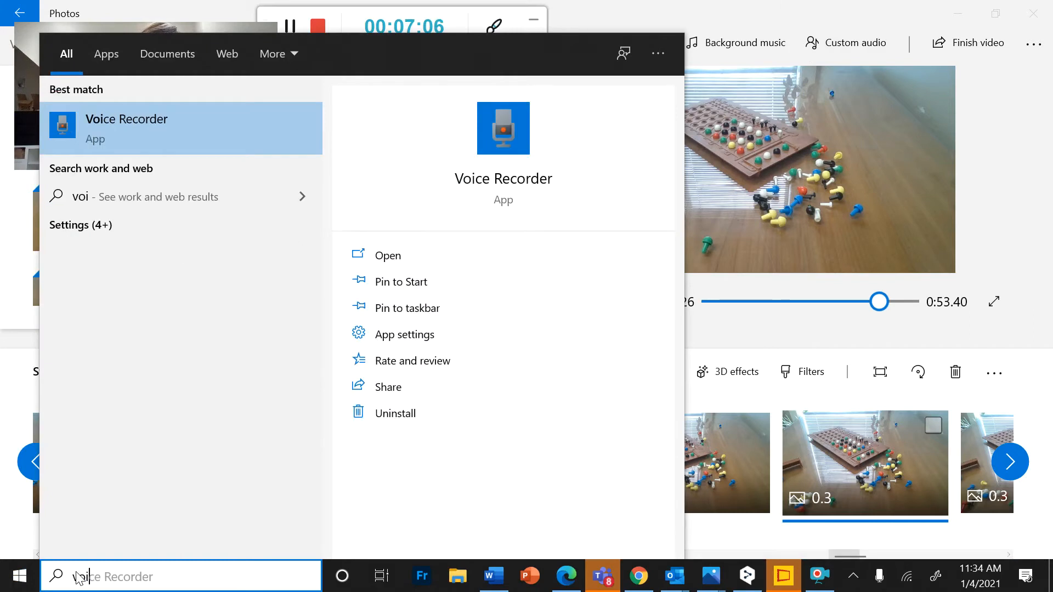
pyautogui.click(166, 123)
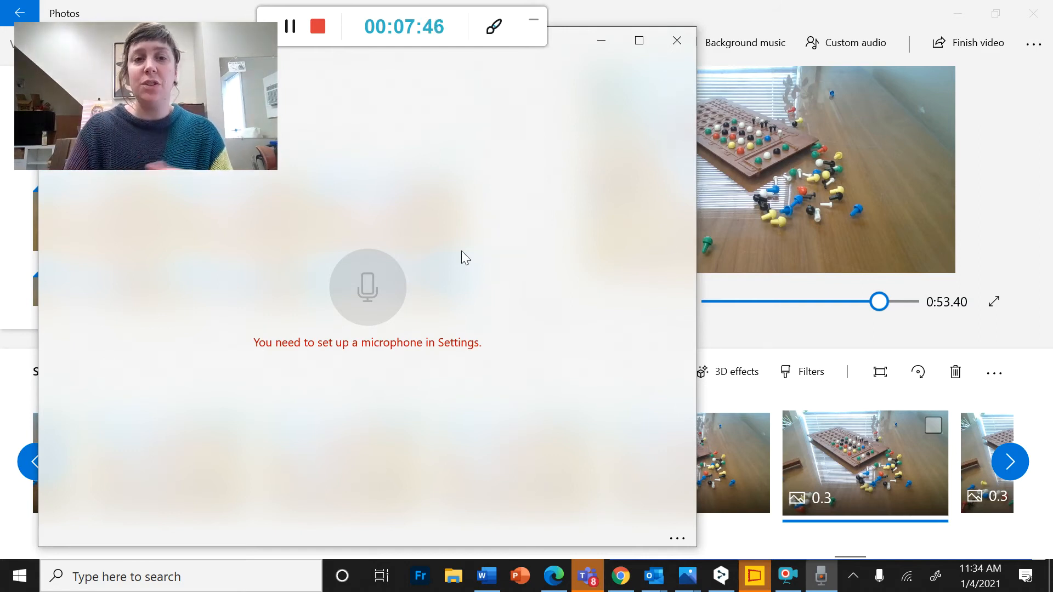
pyautogui.click(683, 45)
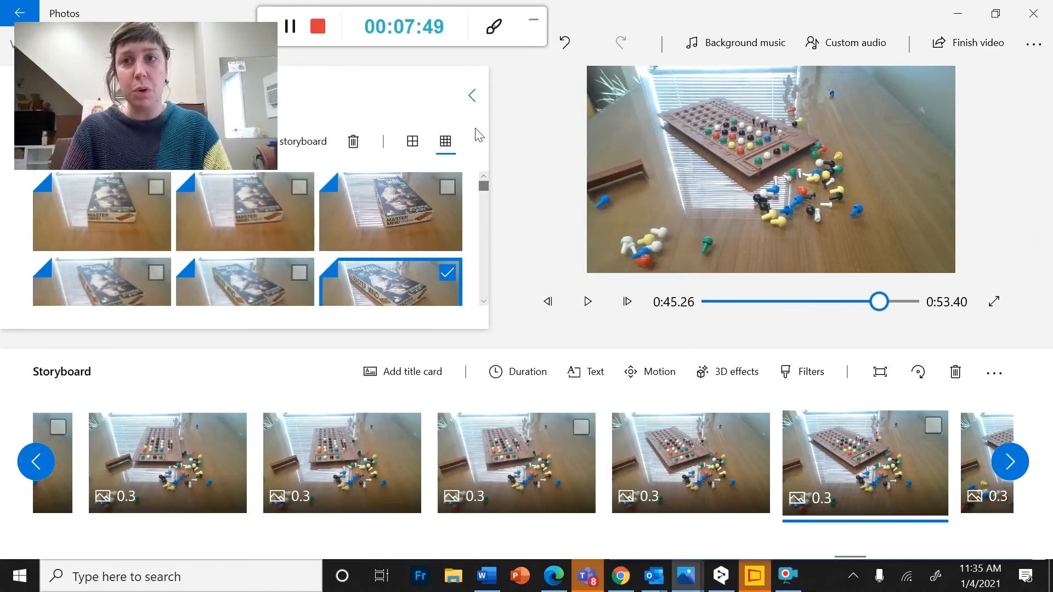
# View the custom audio options and the file picker for adding an audio file, and leave without adding one.
pyautogui.click(841, 53)
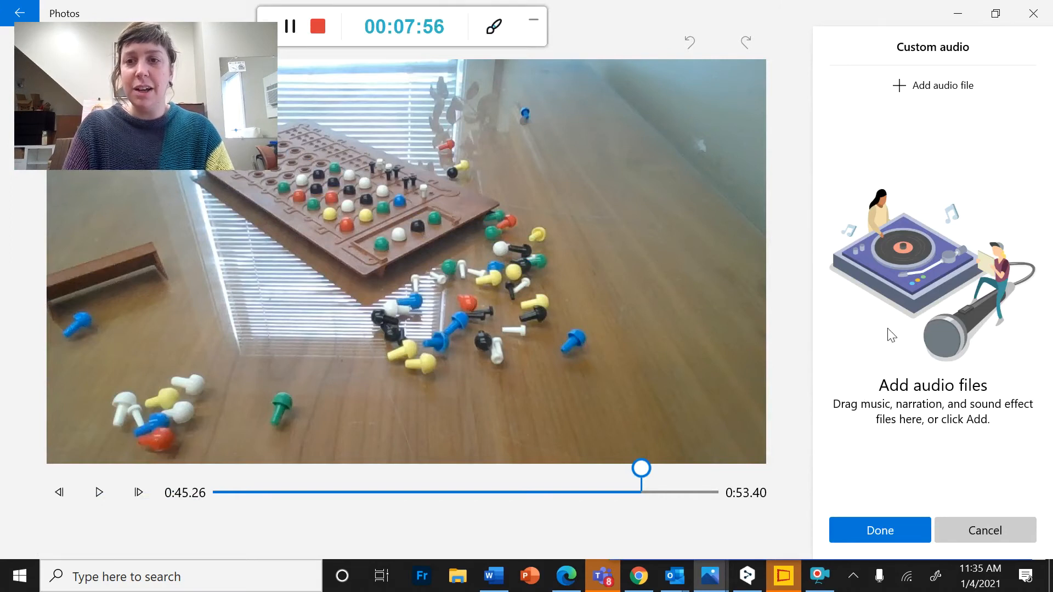
pyautogui.click(932, 82)
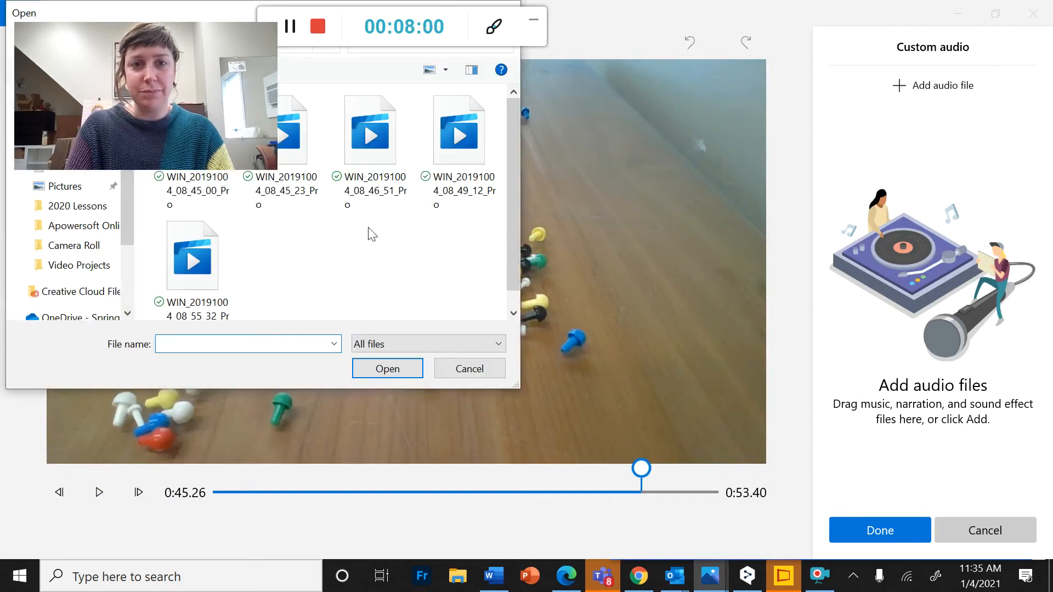
pyautogui.click(471, 372)
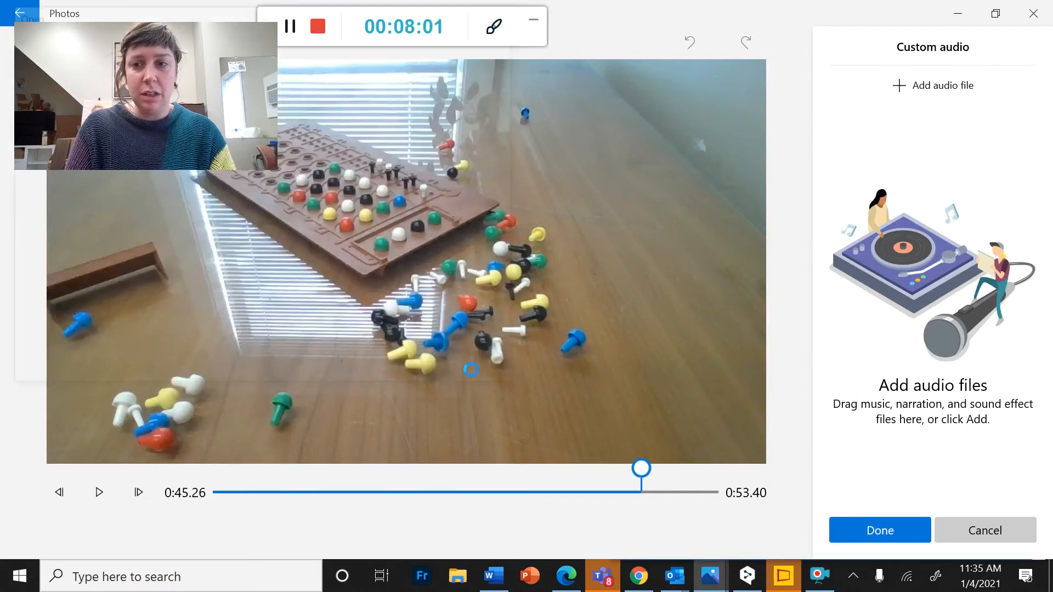
pyautogui.click(1002, 529)
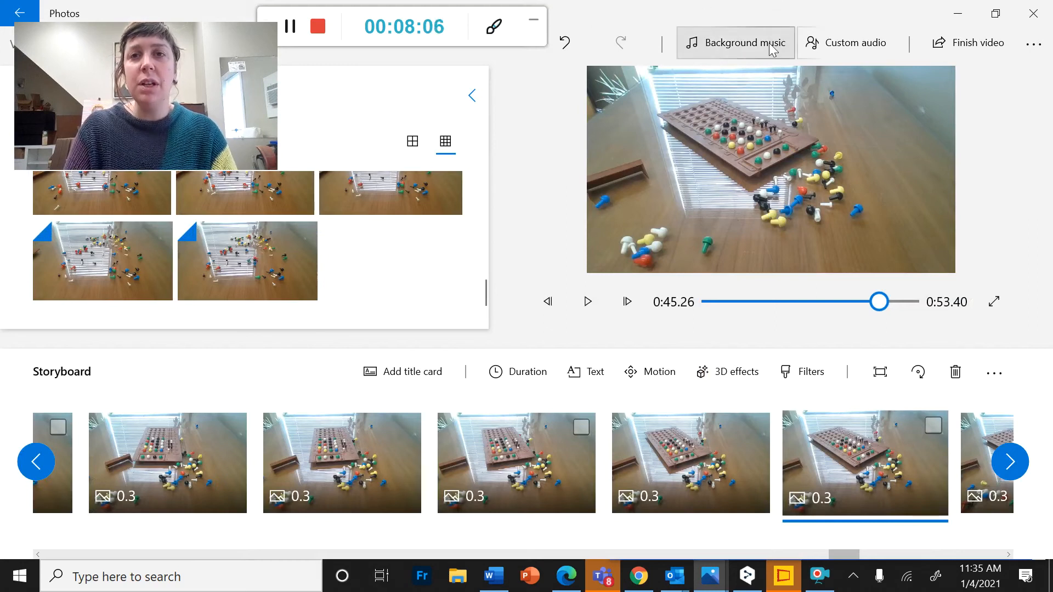
# Browse the background music tracks and listen to Amplified, Anodized, Arcade Party and Block Party.
pyautogui.click(732, 47)
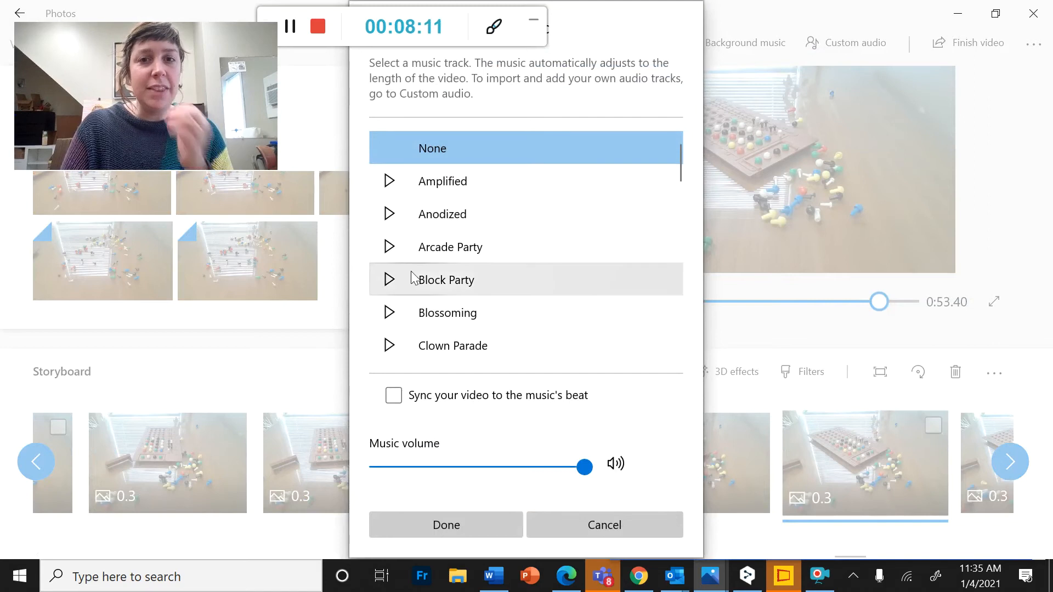
pyautogui.scroll(-10, 415, 276)
pyautogui.scroll(10, 414, 276)
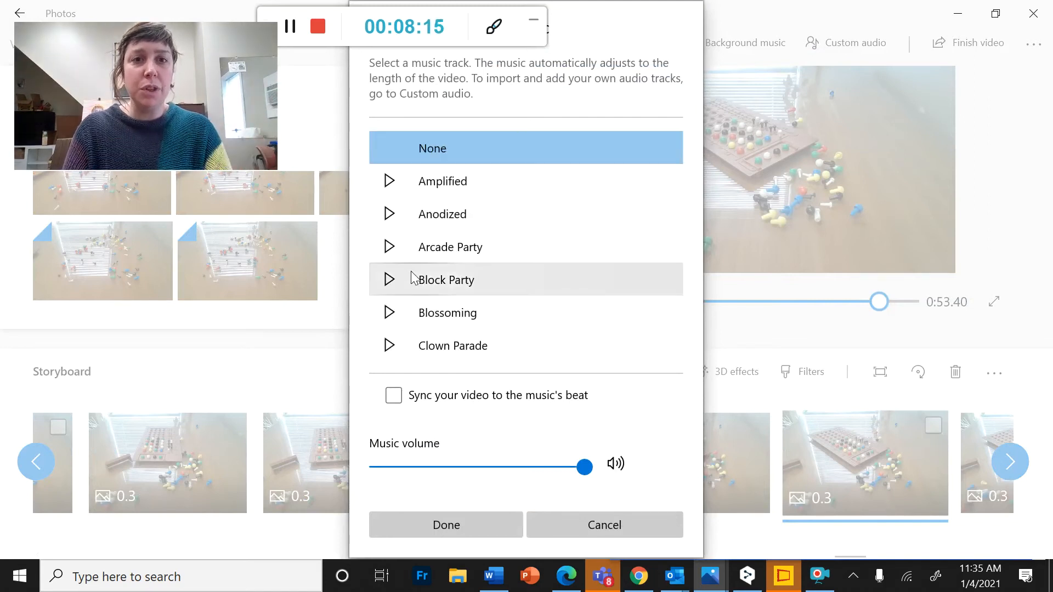
pyautogui.click(389, 182)
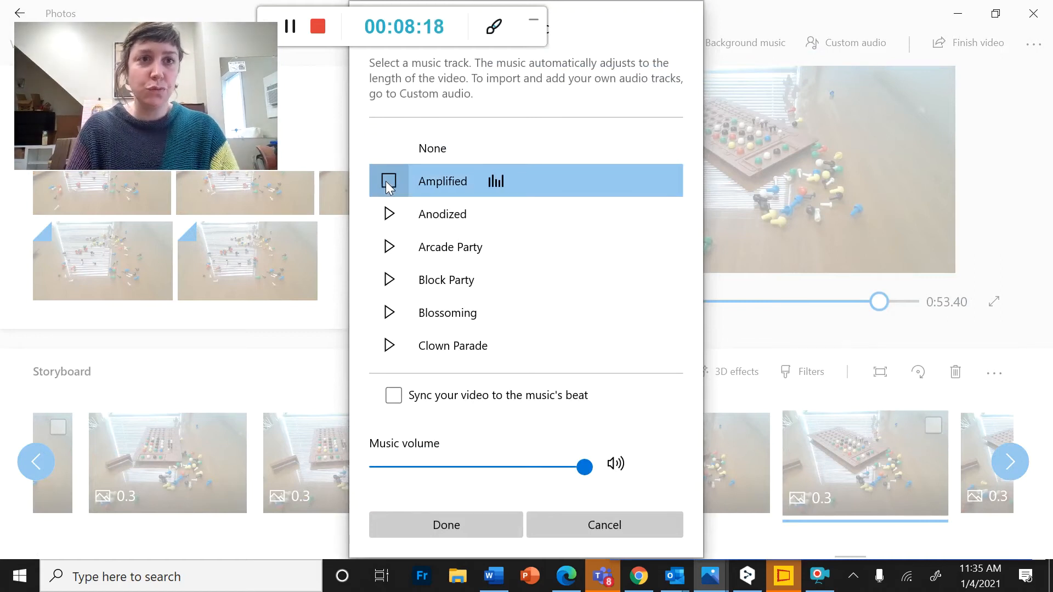
pyautogui.click(390, 215)
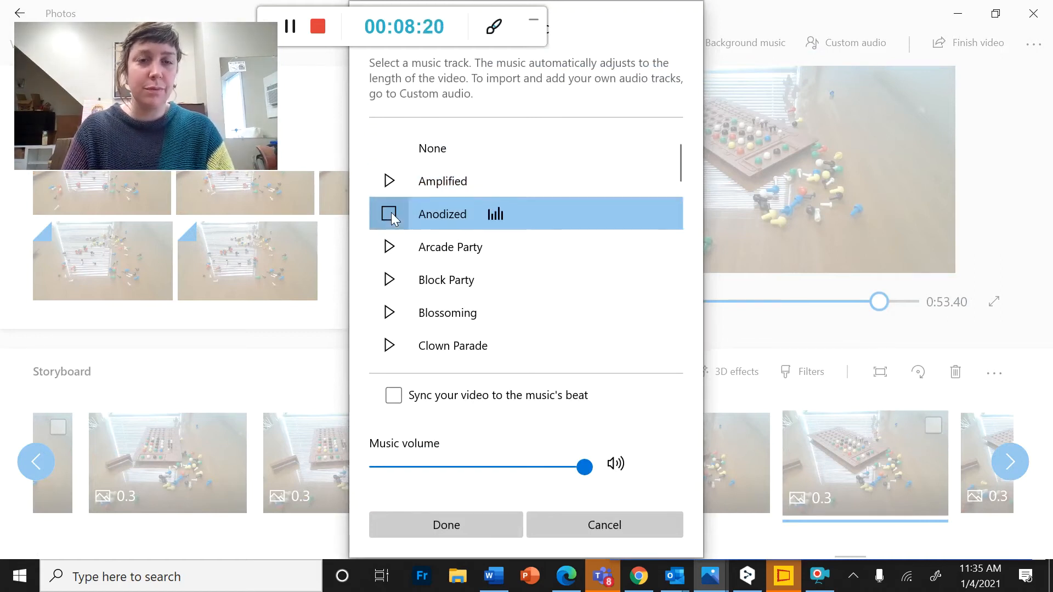
pyautogui.click(387, 248)
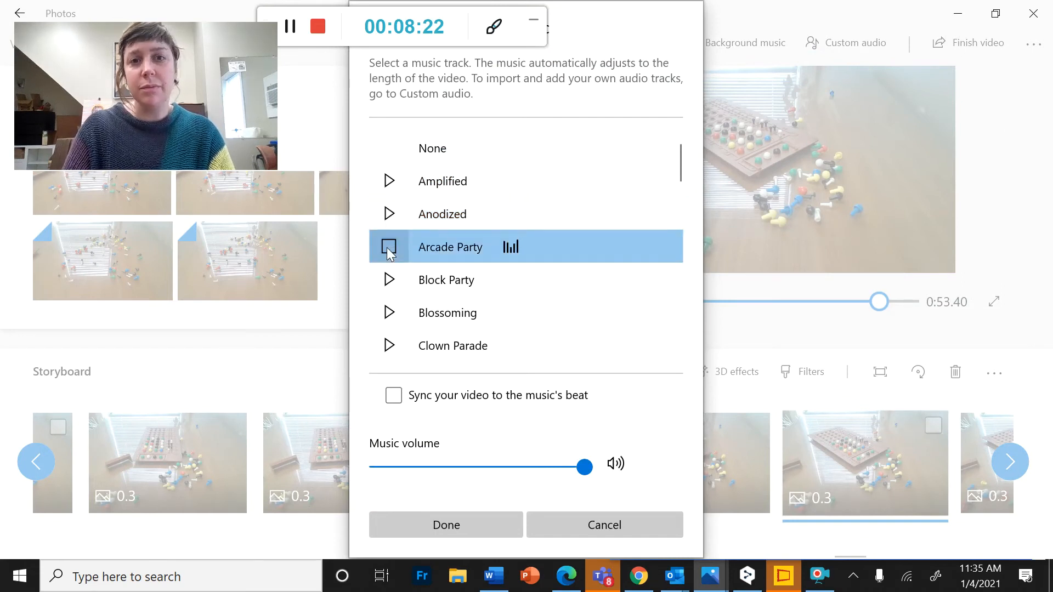
pyautogui.click(388, 280)
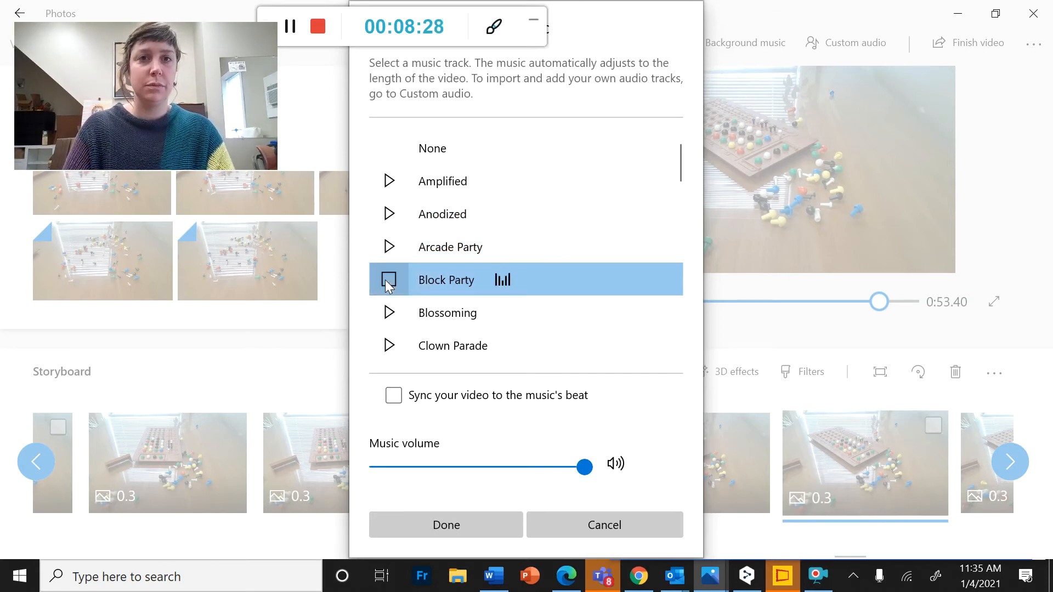
# Preview Blossoming and apply it as background music, with the video synced to the beat and the music volume at 70.
pyautogui.click(389, 313)
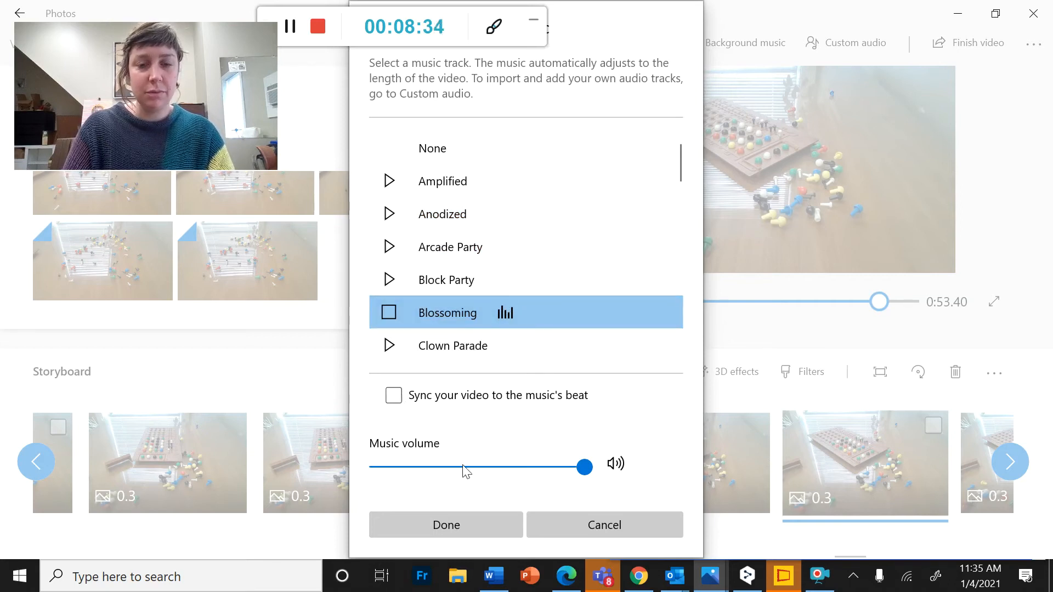
pyautogui.click(389, 312)
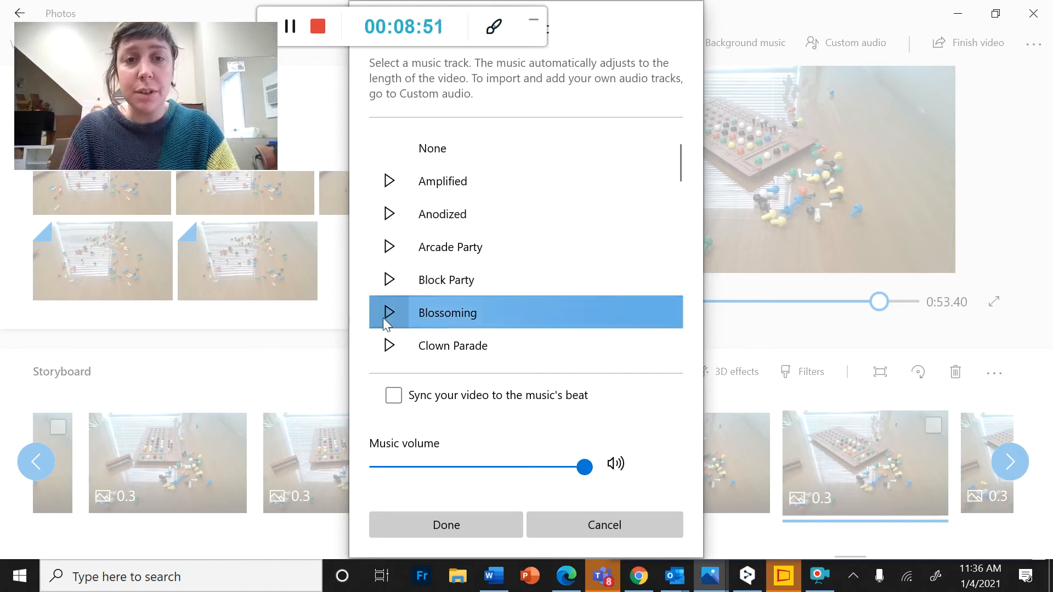
pyautogui.click(392, 397)
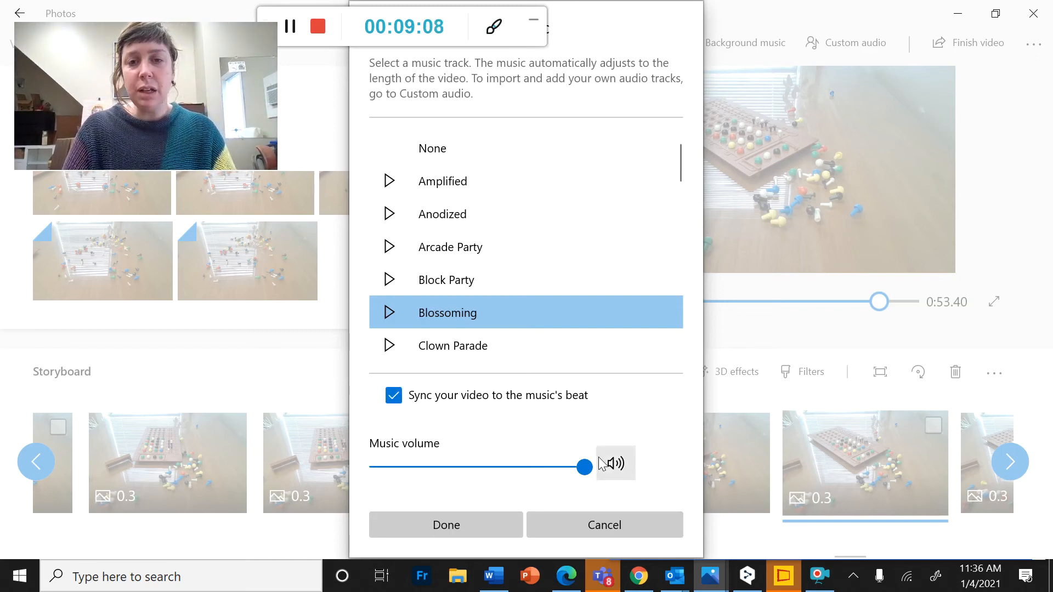
pyautogui.moveTo(590, 471); pyautogui.dragTo(525, 470)
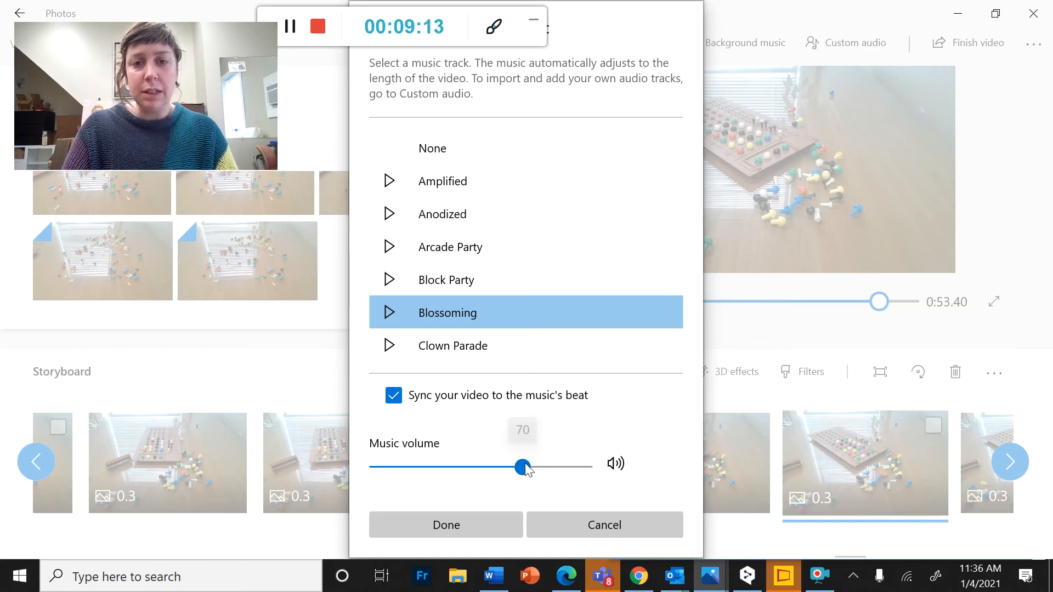
pyautogui.click(457, 528)
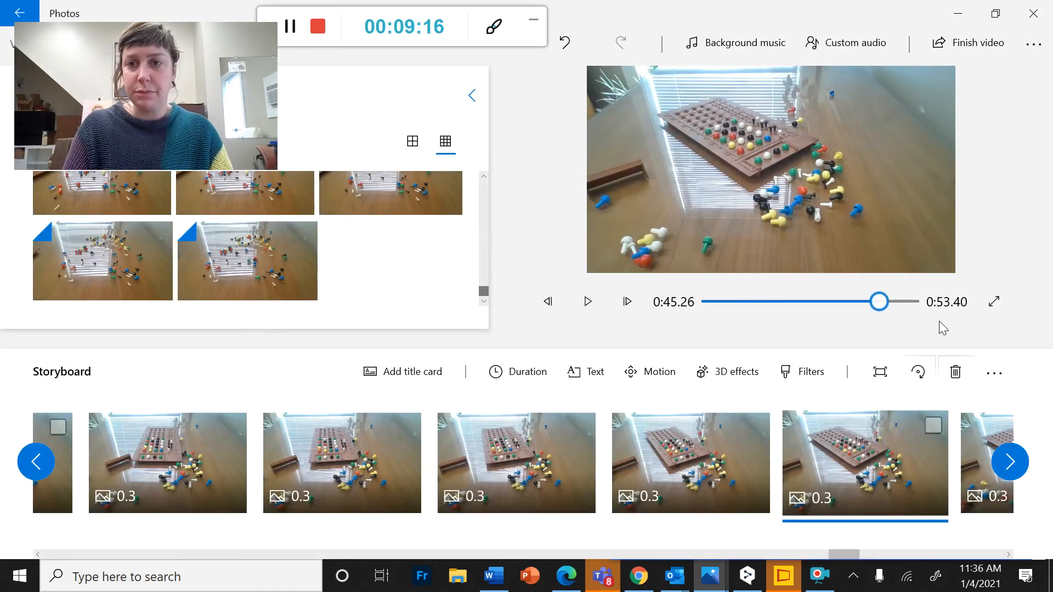
# Play the whole video from its beginning to check it with the background music.
pyautogui.click(703, 302)
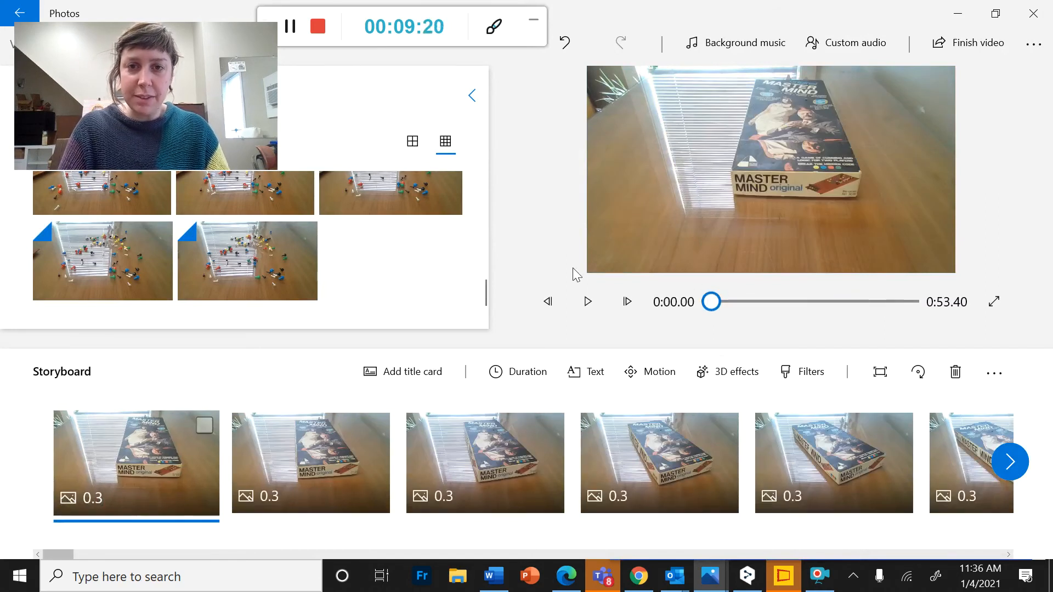
pyautogui.click(586, 285)
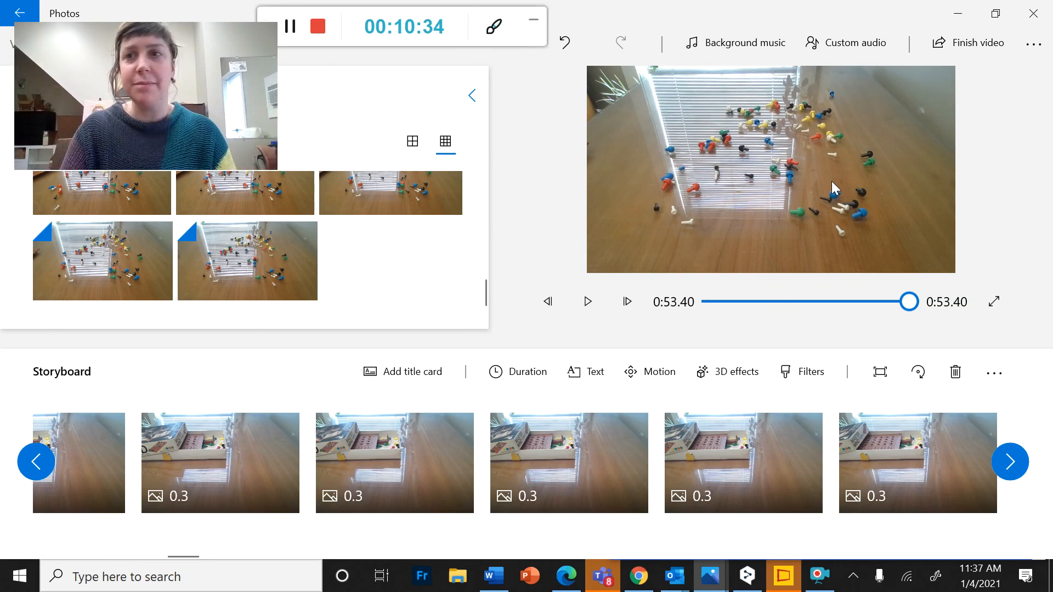
# Export the finished video in High 1080p quality as a video file named Mastermind Stop Motion.
pyautogui.click(956, 48)
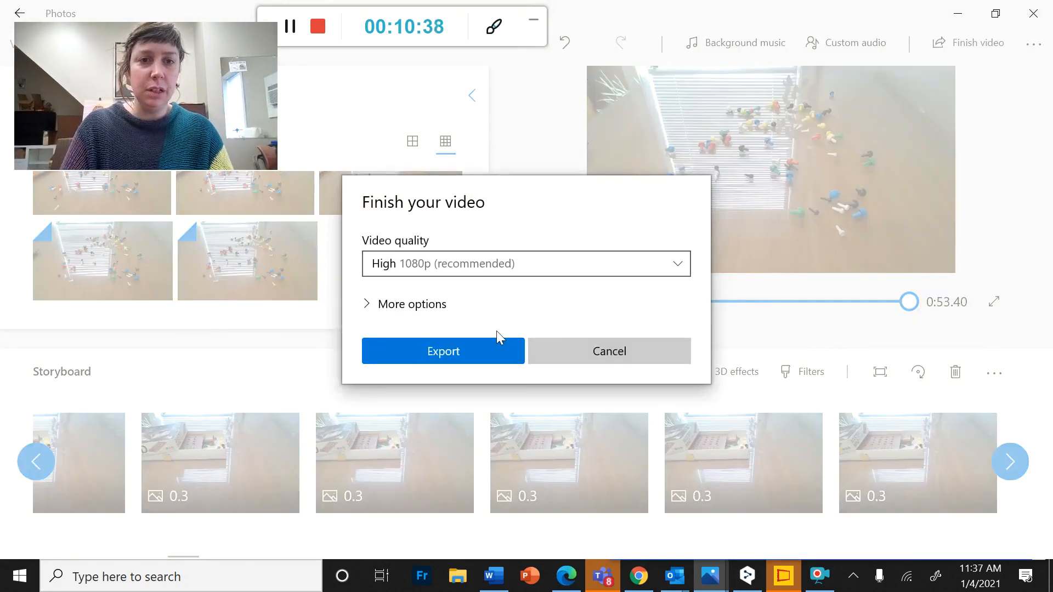
pyautogui.click(428, 351)
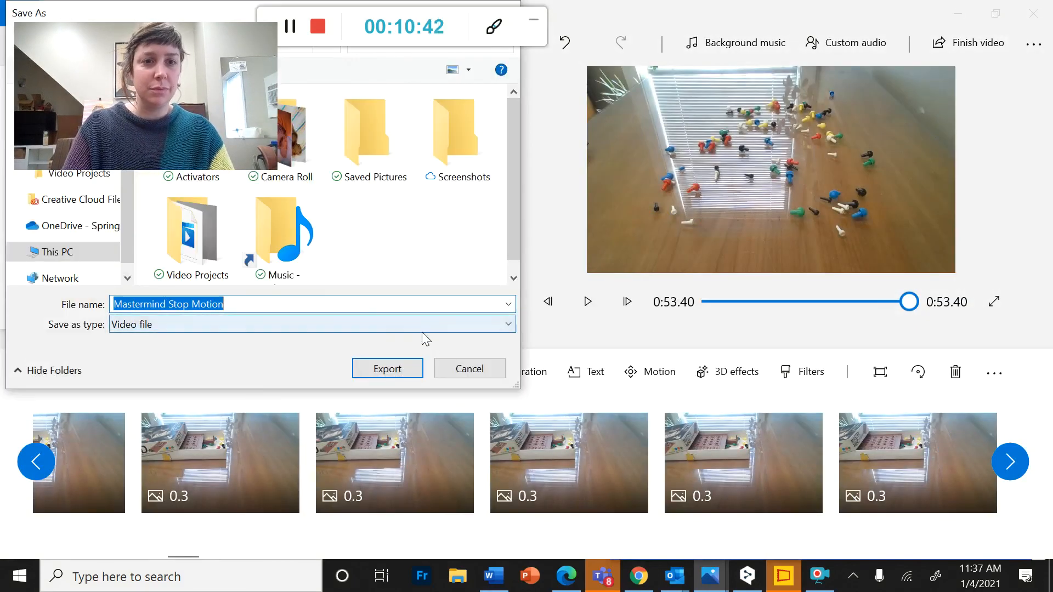
pyautogui.click(387, 370)
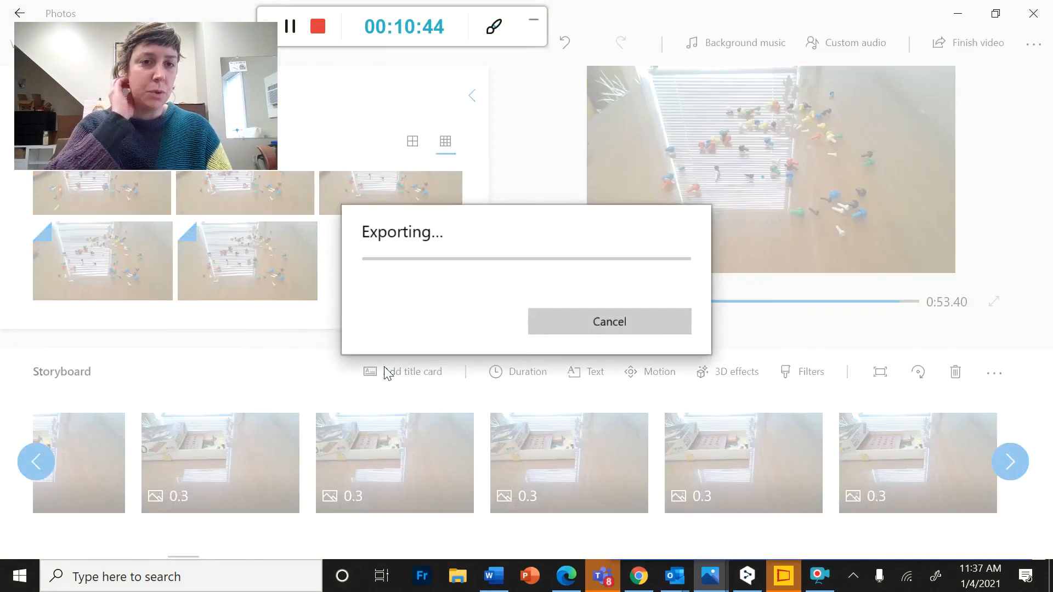